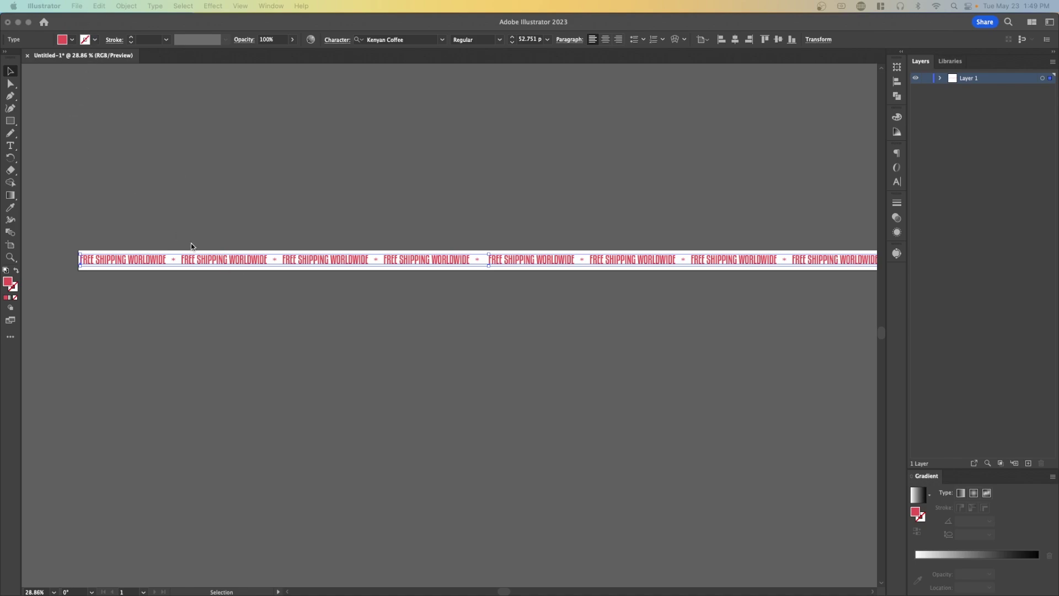
Check the repeated text strip in Illustrator, then export it as Scrolling Text.png.
{"action": "scroll", "coordinate": [144, 257], "scroll_direction": "right", "scroll_amount": 5}
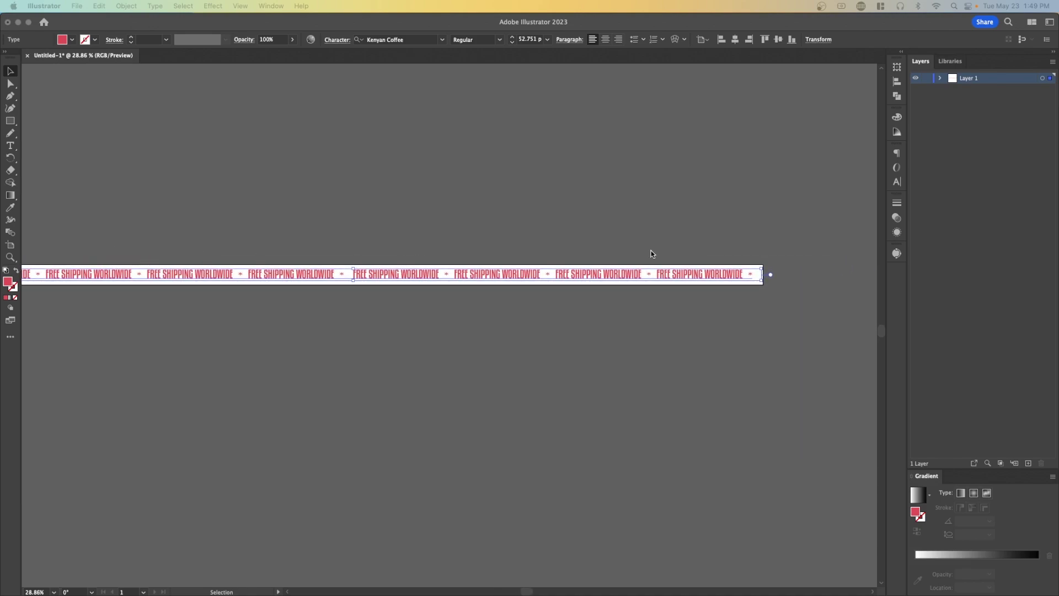
{"action": "scroll", "coordinate": [358, 309], "scroll_direction": "left", "scroll_amount": 3}
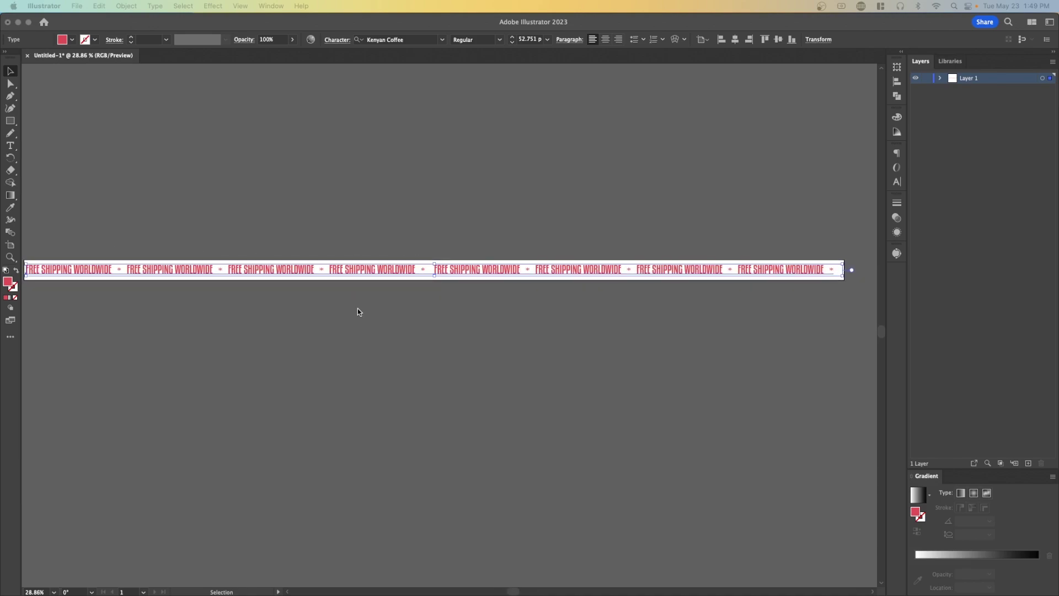
{"action": "scroll", "coordinate": [105, 246], "scroll_direction": "left", "scroll_amount": 3}
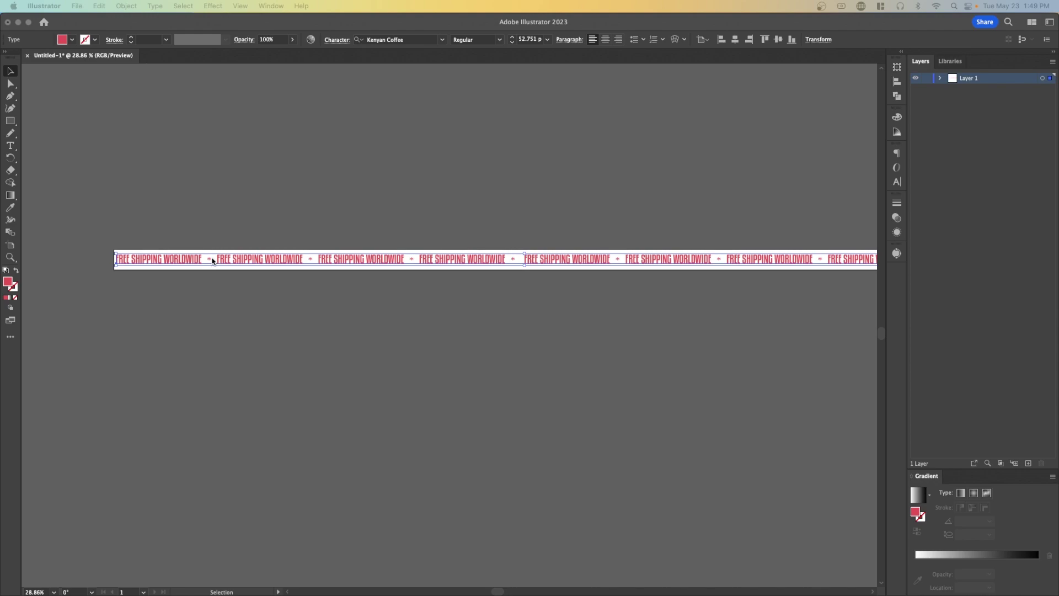
{"action": "scroll", "coordinate": [212, 260], "scroll_direction": "up", "scroll_amount": 5}
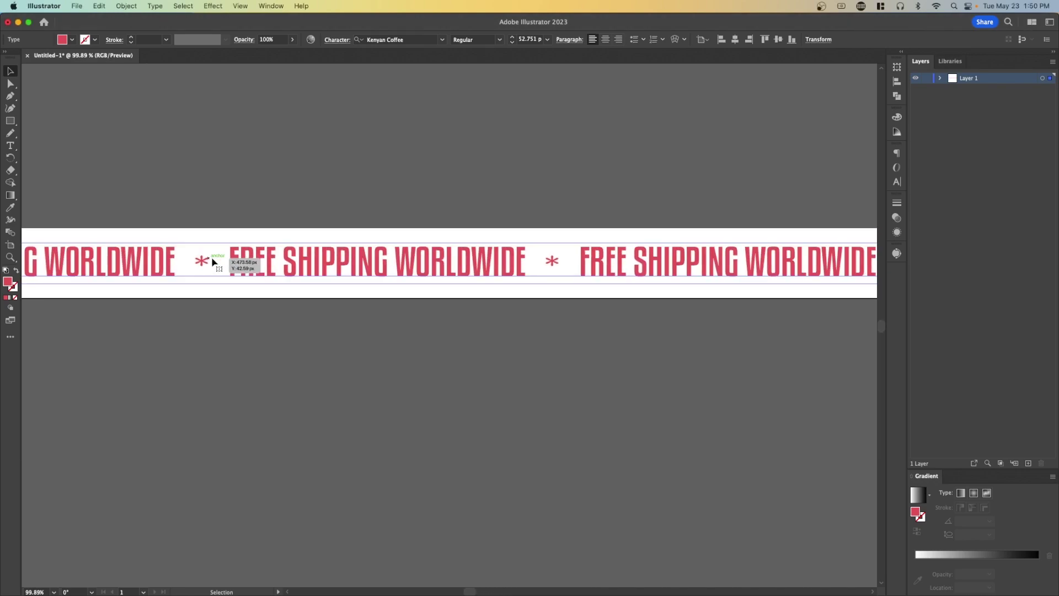
{"action": "scroll", "coordinate": [214, 261], "scroll_direction": "right", "scroll_amount": 3}
{"action": "scroll", "coordinate": [213, 260], "scroll_direction": "down", "scroll_amount": 4}
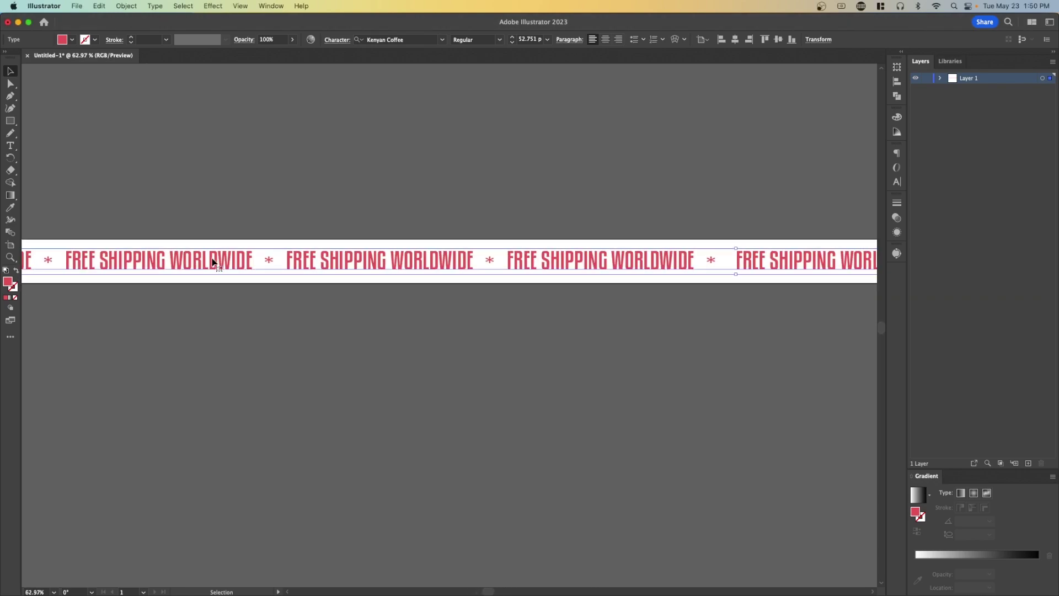
{"action": "scroll", "coordinate": [213, 261], "scroll_direction": "down", "scroll_amount": 4}
{"action": "scroll", "coordinate": [217, 264], "scroll_direction": "right", "scroll_amount": 2}
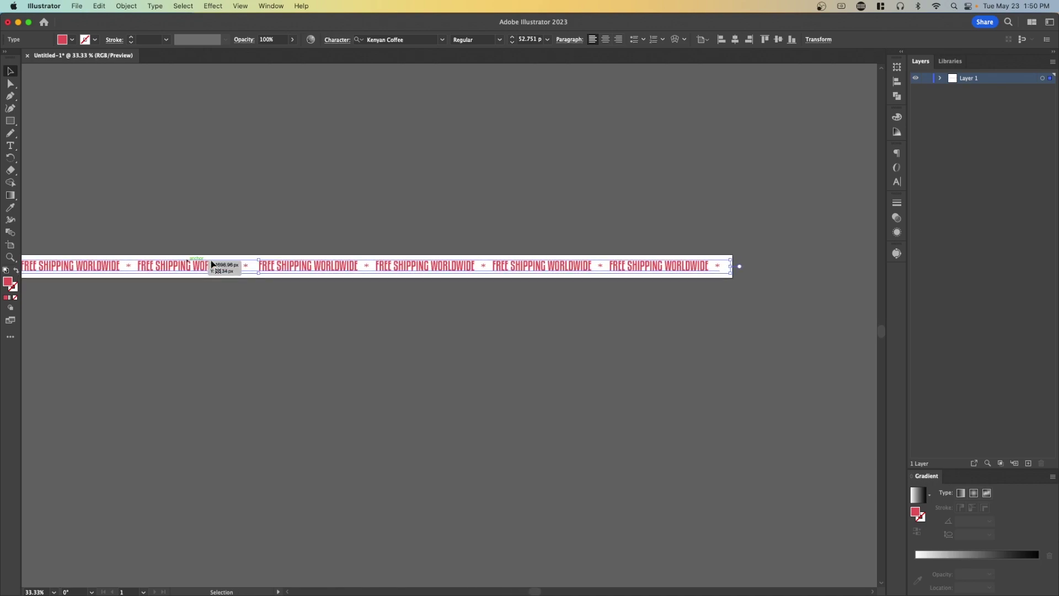
{"action": "scroll", "coordinate": [405, 271], "scroll_direction": "left", "scroll_amount": 5}
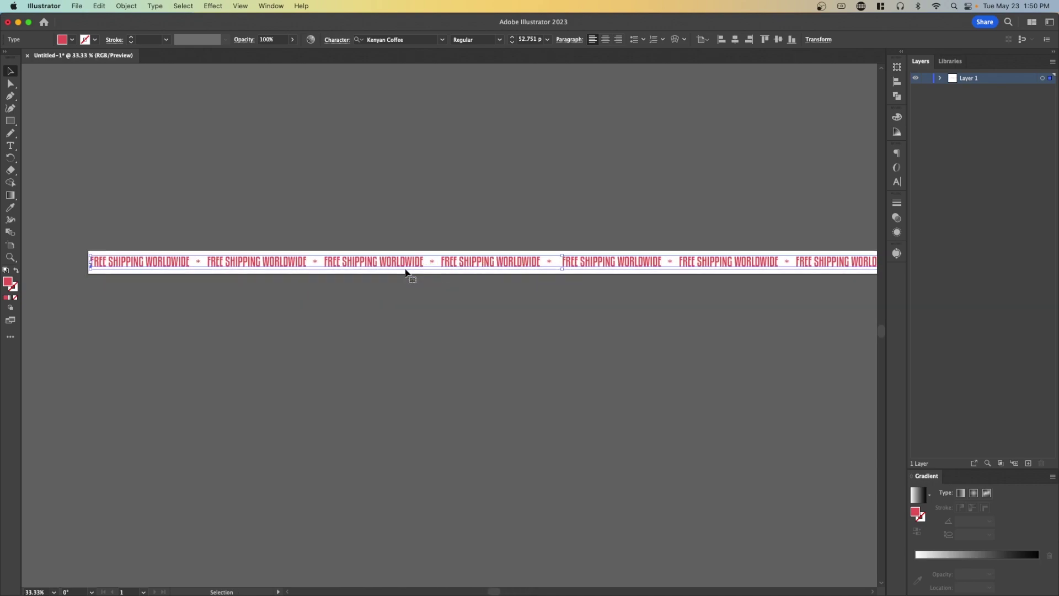
{"action": "left_click", "coordinate": [77, 6]}
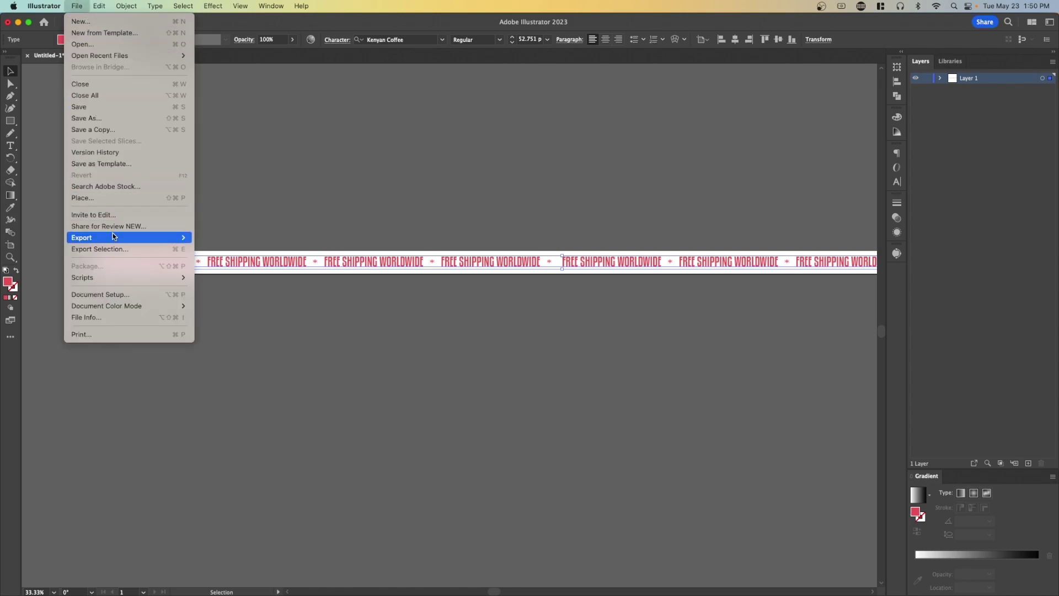
{"action": "mouse_move", "coordinate": [113, 233]}
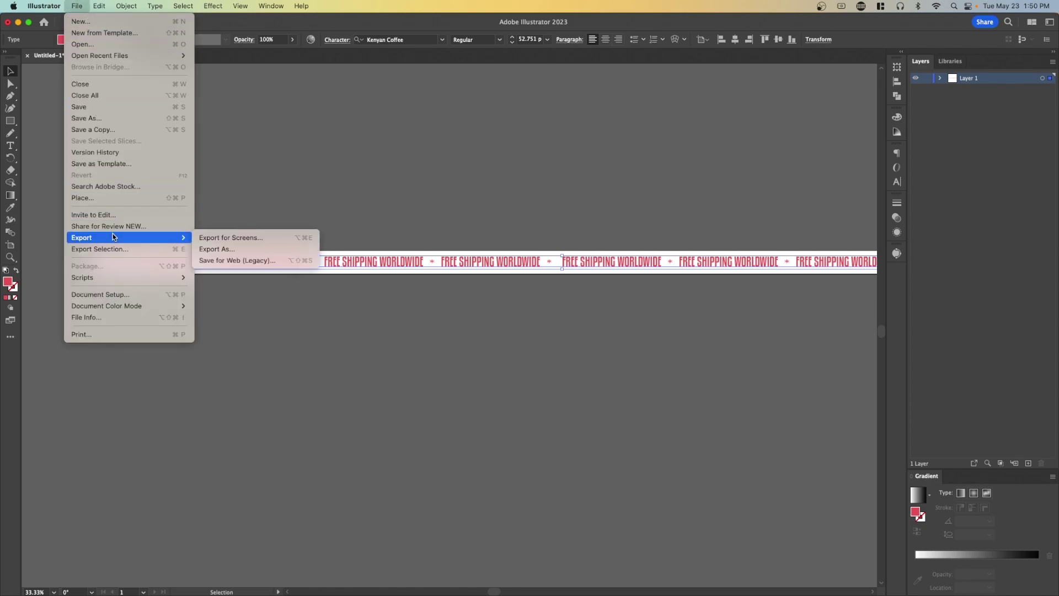
{"action": "left_click", "coordinate": [228, 248]}
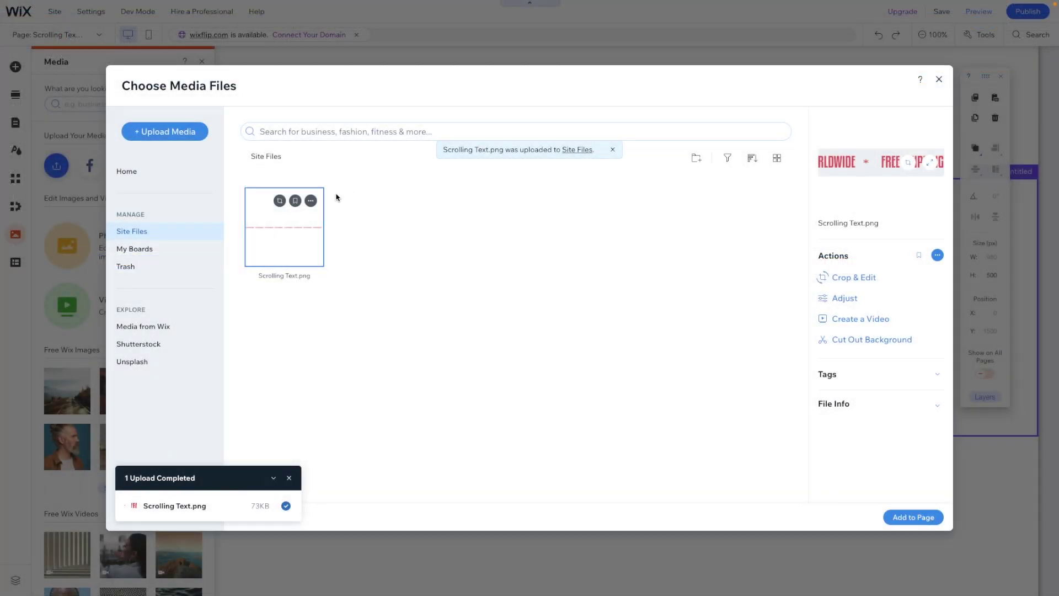
Dismiss the uploaded media files dialog and return to the page.
{"action": "left_click", "coordinate": [938, 78]}
{"action": "left_click", "coordinate": [409, 217]}
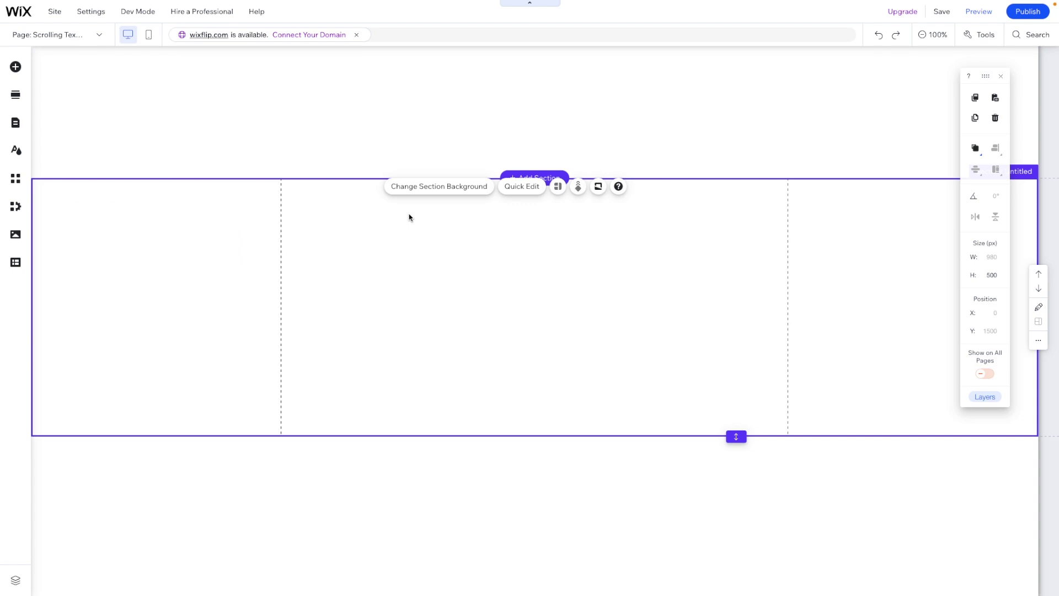
{"action": "scroll", "coordinate": [409, 217], "scroll_direction": "up", "scroll_amount": 5}
{"action": "scroll", "coordinate": [387, 310], "scroll_direction": "down", "scroll_amount": 4}
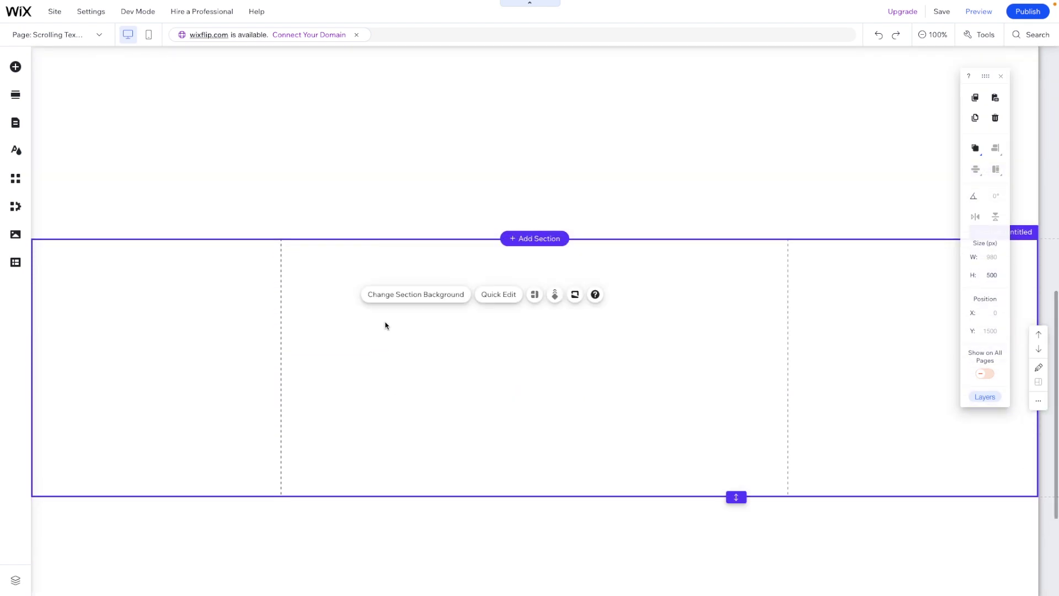
{"action": "scroll", "coordinate": [386, 326], "scroll_direction": "down", "scroll_amount": 2}
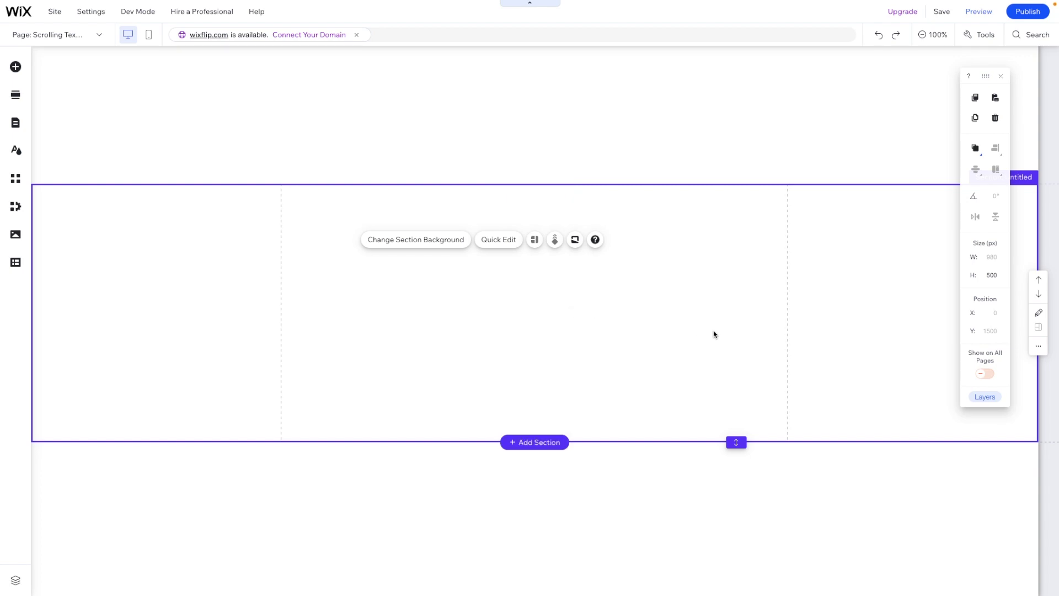
Set Scrolling Text.png from Site Files as the empty section's background image.
{"action": "left_click", "coordinate": [446, 241]}
{"action": "left_click", "coordinate": [455, 360]}
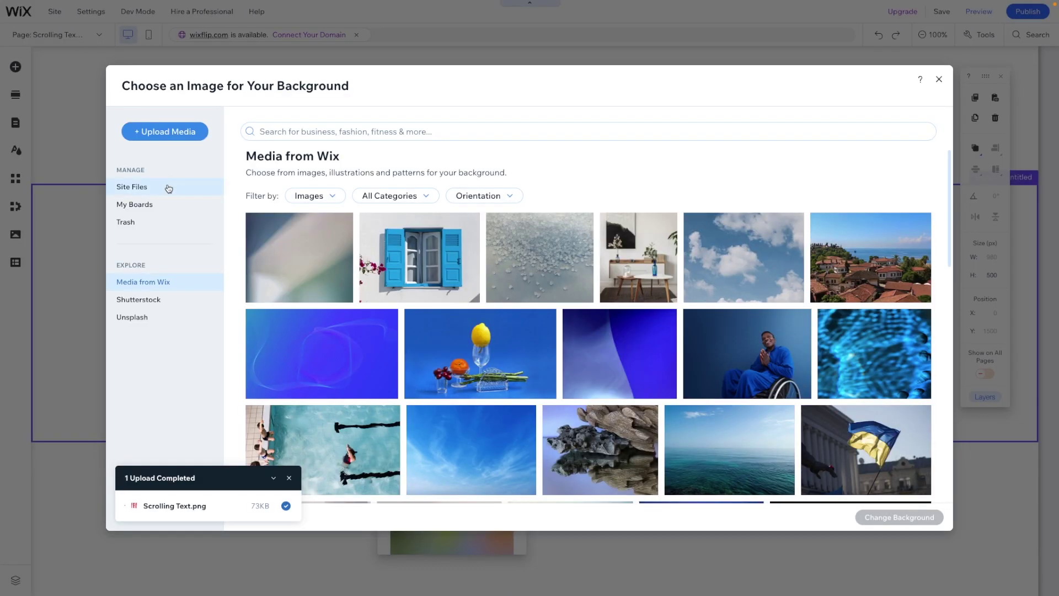
{"action": "left_click", "coordinate": [169, 188]}
{"action": "left_click", "coordinate": [279, 242]}
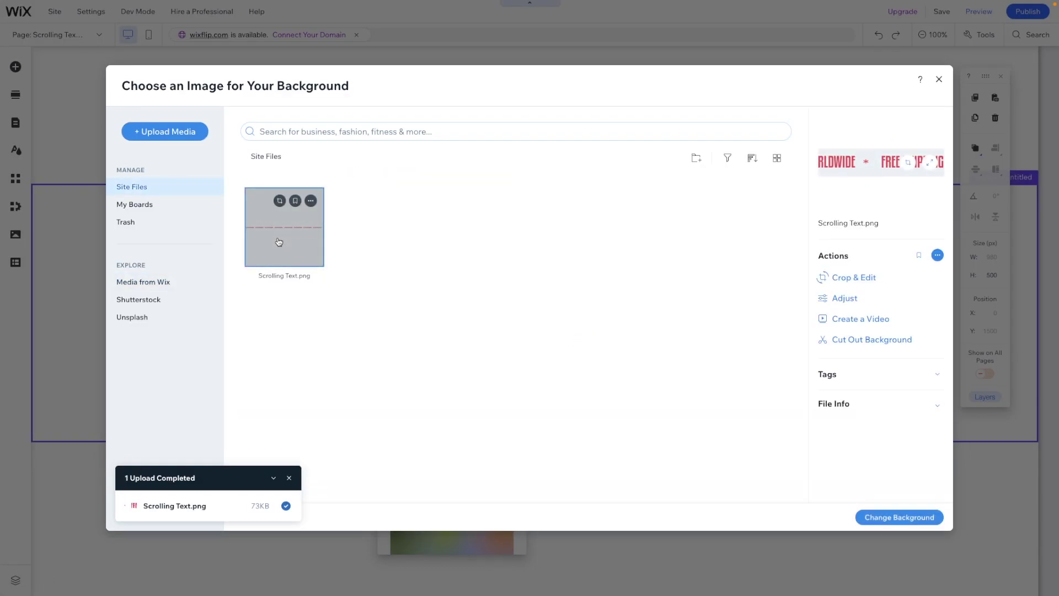
{"action": "double_click", "coordinate": [277, 237]}
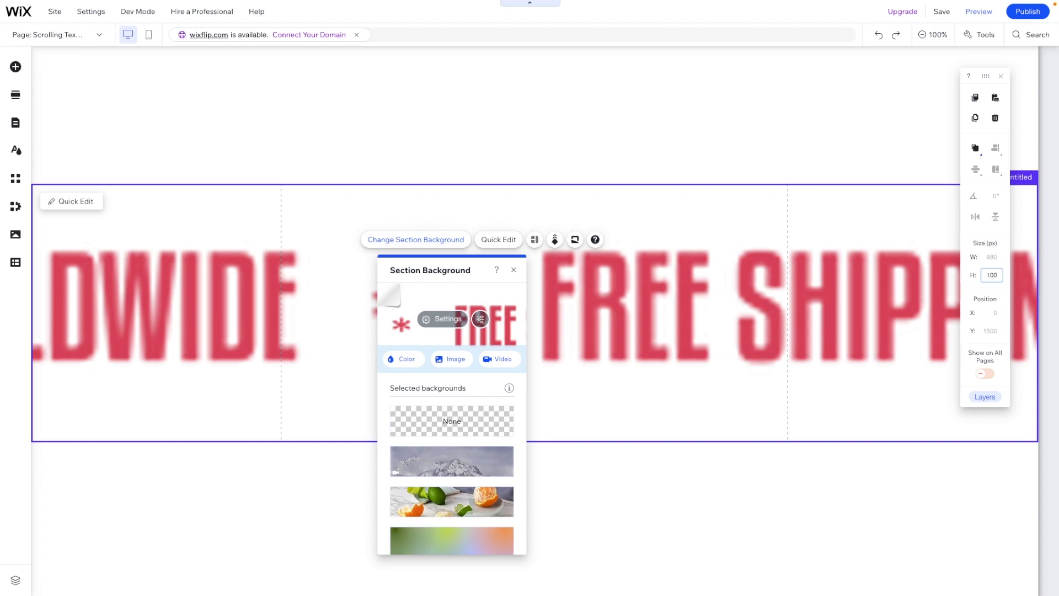
Apply the 100 px section height and give the banner background the Pan Right scroll effect.
{"action": "key", "text": "Return"}
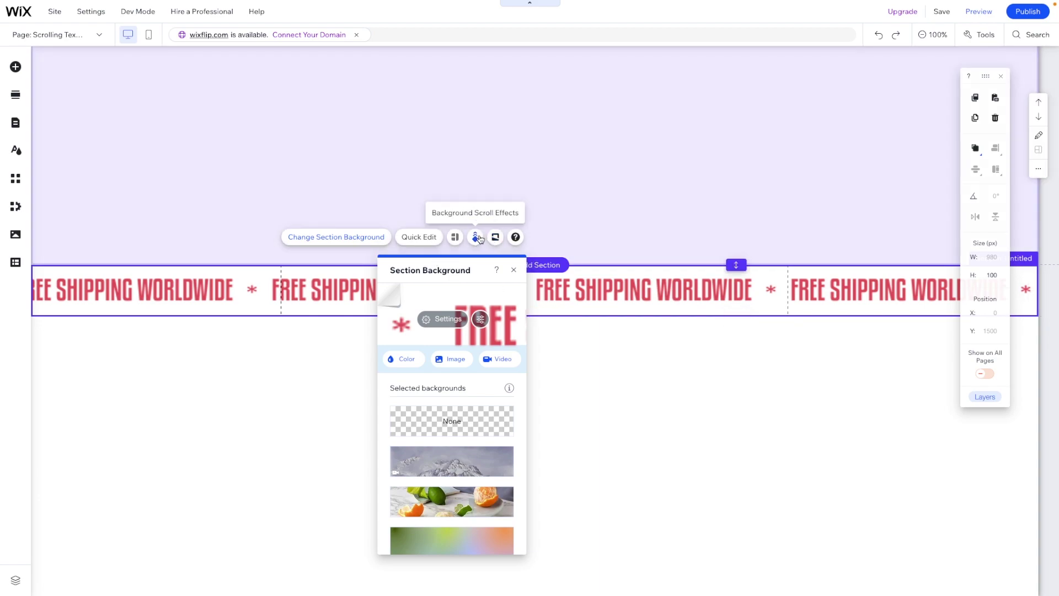
{"action": "left_click", "coordinate": [475, 237]}
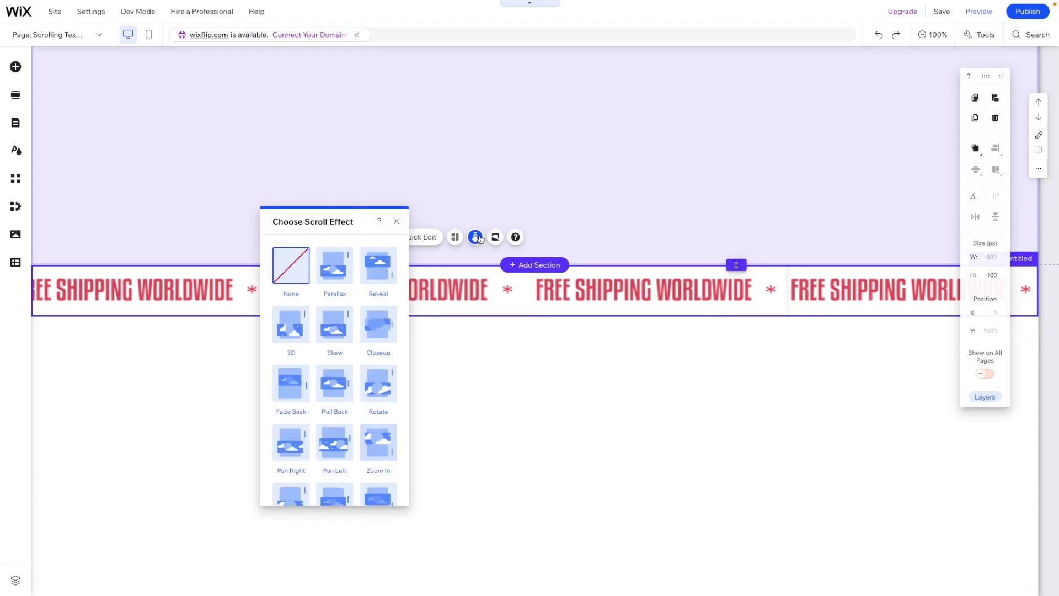
{"action": "scroll", "coordinate": [333, 441], "scroll_direction": "down", "scroll_amount": 2}
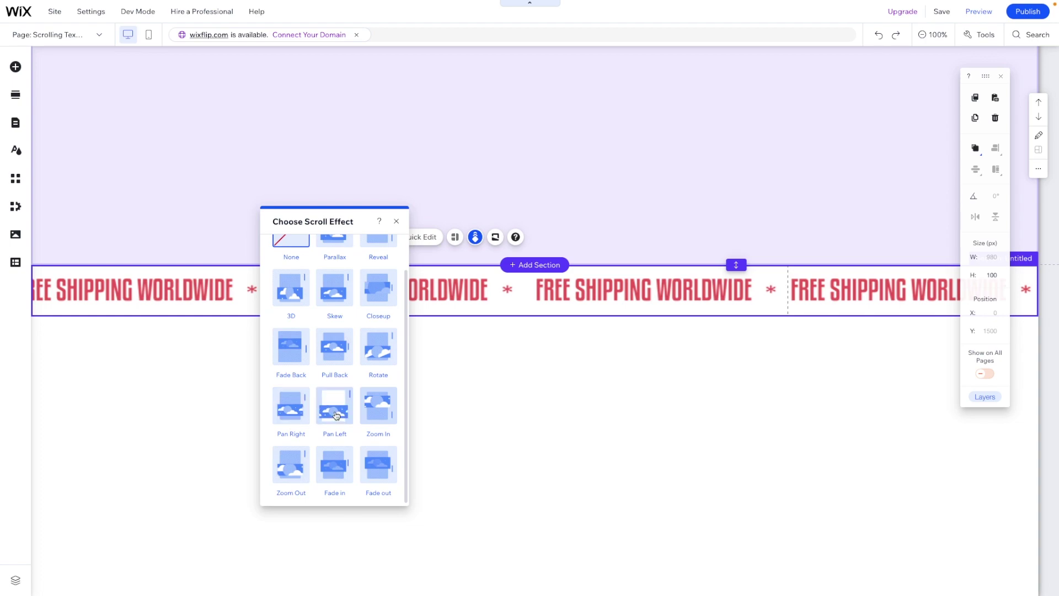
{"action": "left_click", "coordinate": [291, 406]}
{"action": "left_click", "coordinate": [678, 383]}
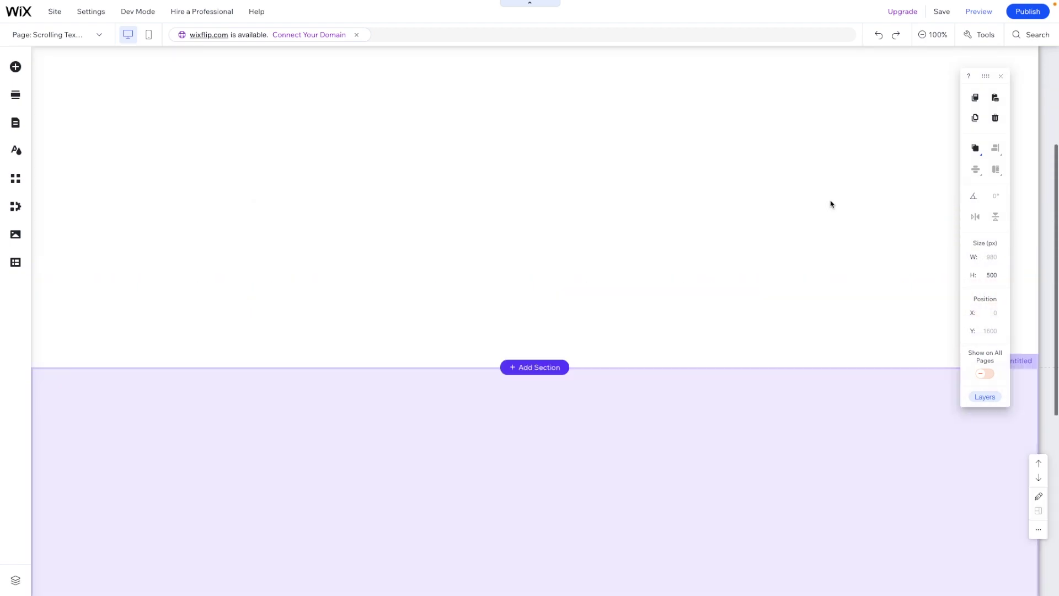
Preview the page, scrolling to watch the FREE SHIPPING WORLDWIDE banner pan, then return to editing.
{"action": "left_click", "coordinate": [978, 11]}
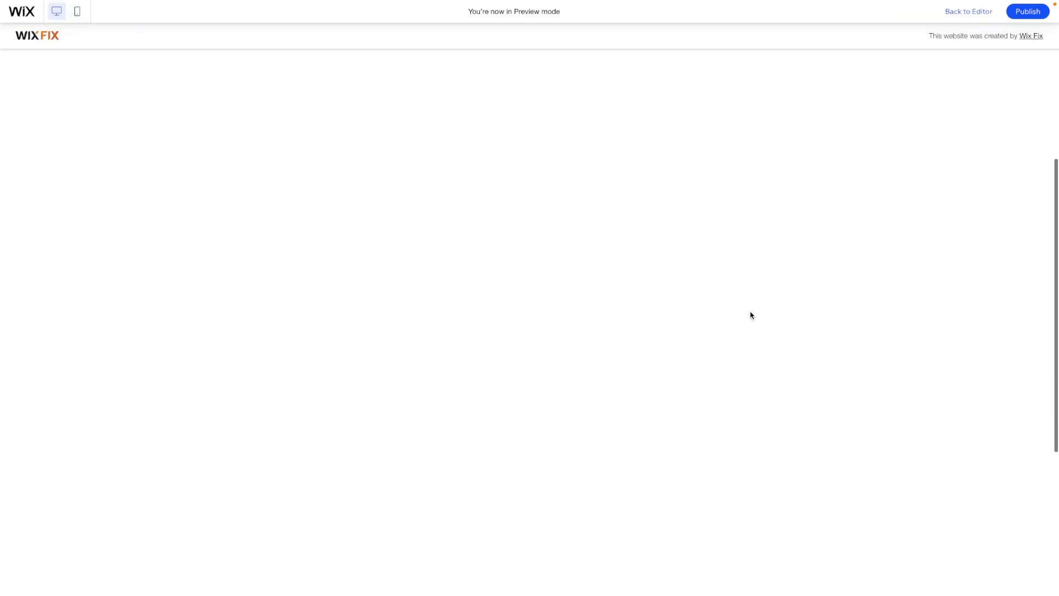
{"action": "scroll", "coordinate": [750, 315], "scroll_direction": "down", "scroll_amount": 5}
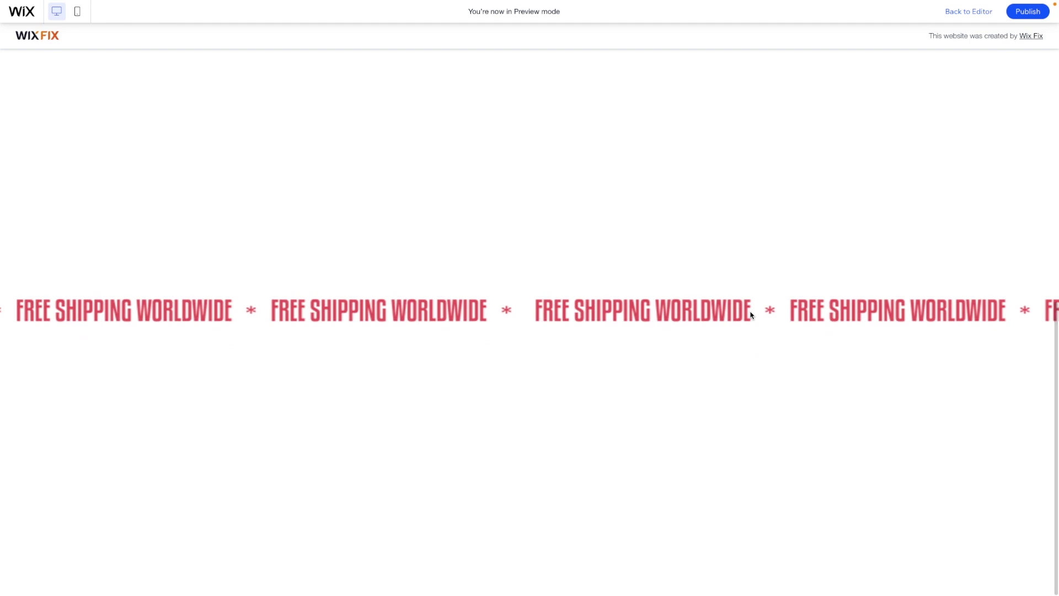
{"action": "scroll", "coordinate": [750, 315], "scroll_direction": "up", "scroll_amount": 5}
{"action": "scroll", "coordinate": [750, 315], "scroll_direction": "down", "scroll_amount": 3}
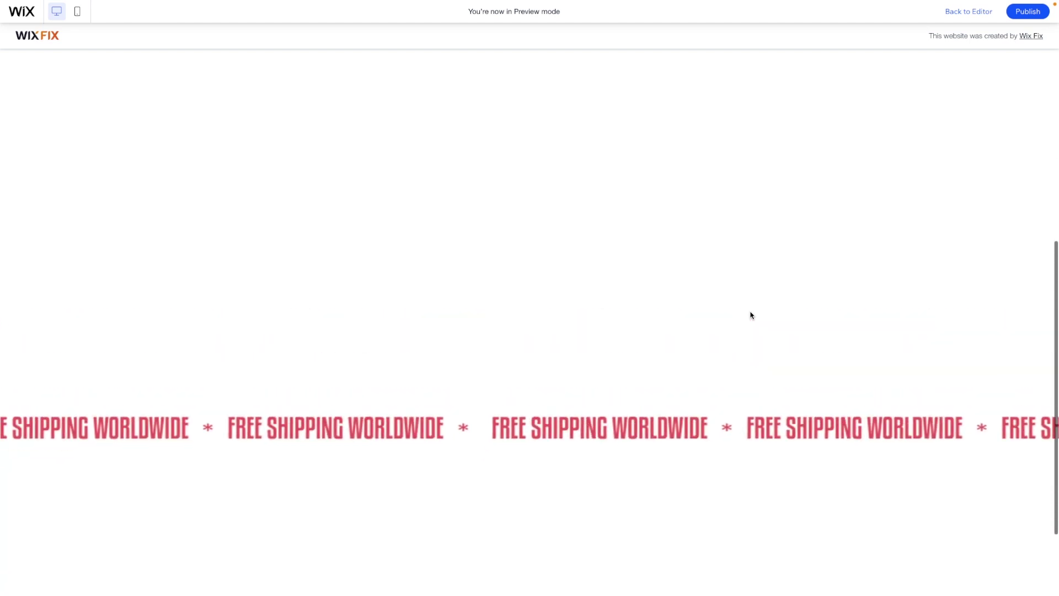
{"action": "scroll", "coordinate": [751, 315], "scroll_direction": "down", "scroll_amount": 2}
{"action": "scroll", "coordinate": [750, 315], "scroll_direction": "up", "scroll_amount": 5}
{"action": "scroll", "coordinate": [750, 315], "scroll_direction": "down", "scroll_amount": 3}
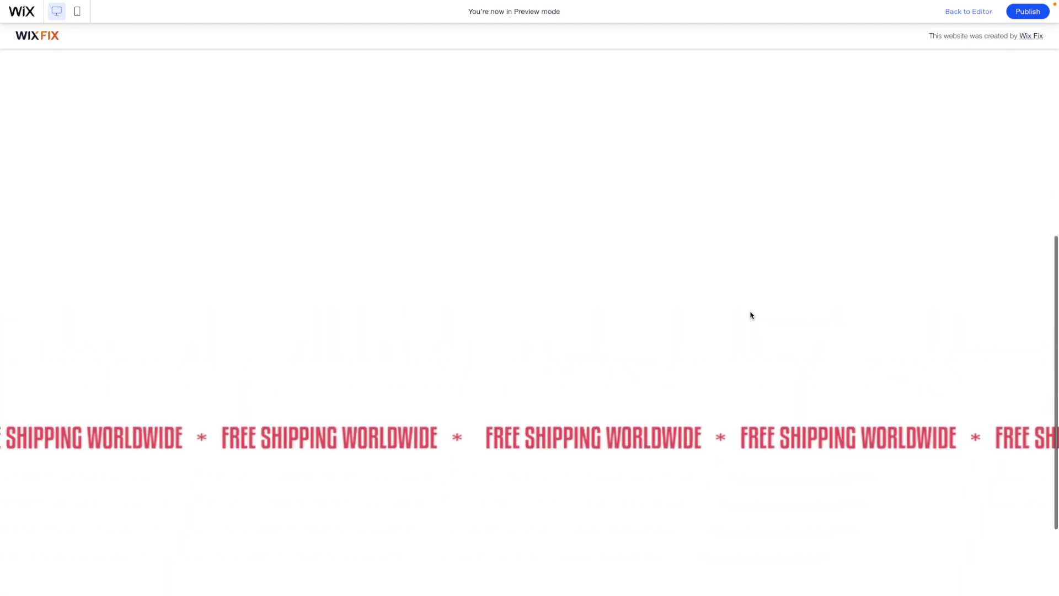
{"action": "scroll", "coordinate": [750, 314], "scroll_direction": "down", "scroll_amount": 2}
{"action": "scroll", "coordinate": [750, 315], "scroll_direction": "up", "scroll_amount": 4}
{"action": "scroll", "coordinate": [750, 315], "scroll_direction": "down", "scroll_amount": 3}
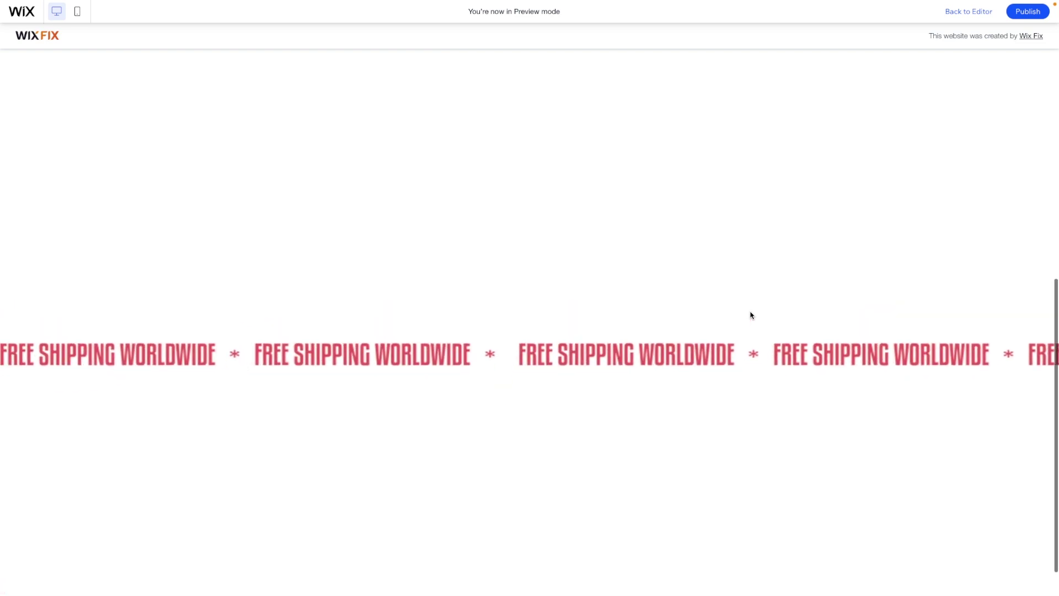
{"action": "scroll", "coordinate": [750, 315], "scroll_direction": "up", "scroll_amount": 4}
{"action": "scroll", "coordinate": [750, 315], "scroll_direction": "down", "scroll_amount": 4}
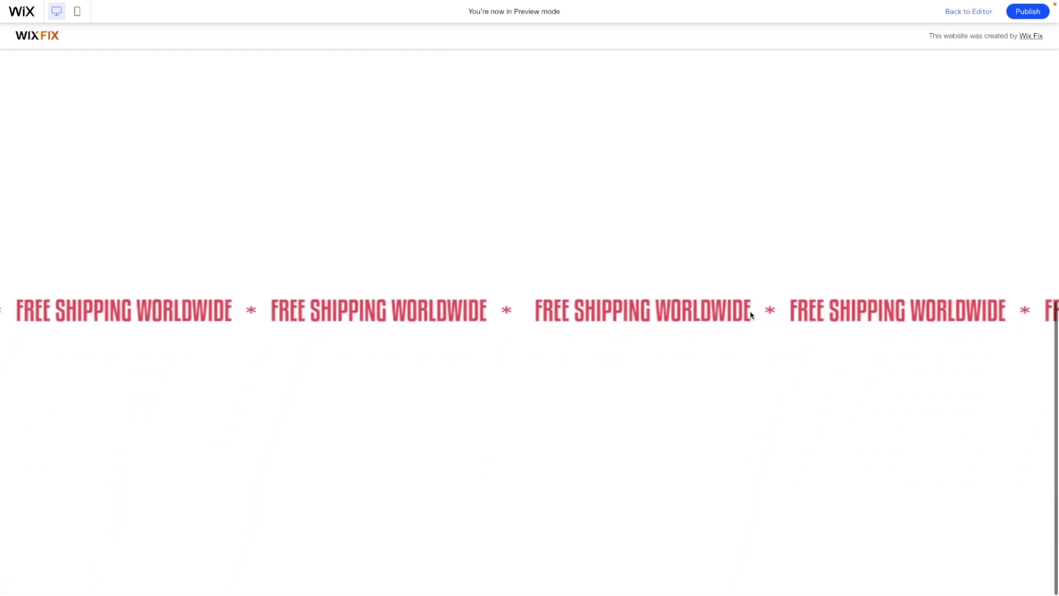
{"action": "scroll", "coordinate": [750, 315], "scroll_direction": "up", "scroll_amount": 4}
{"action": "scroll", "coordinate": [750, 315], "scroll_direction": "down", "scroll_amount": 3}
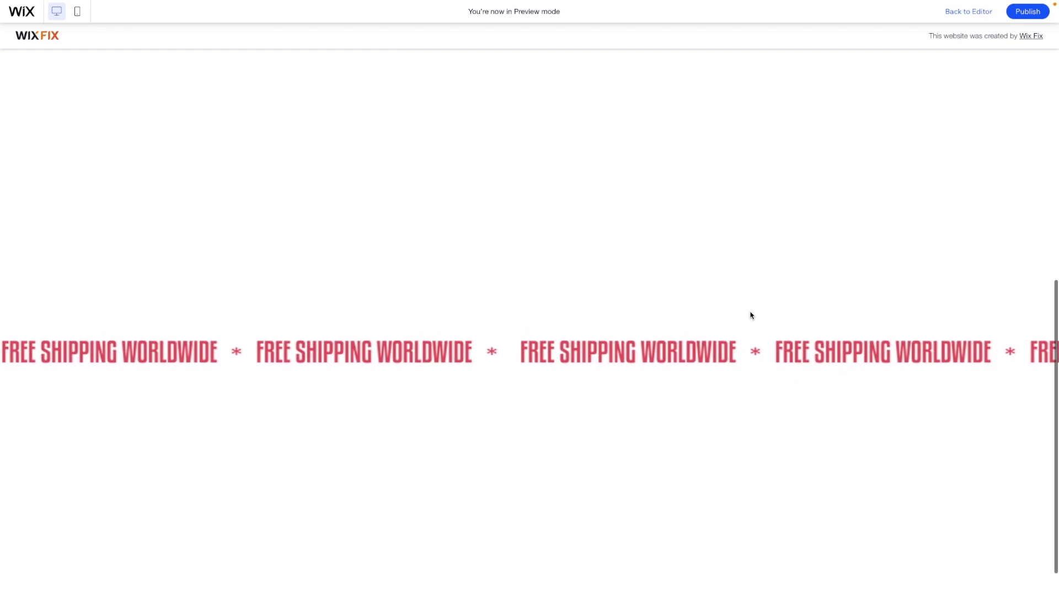
{"action": "scroll", "coordinate": [750, 315], "scroll_direction": "up", "scroll_amount": 4}
{"action": "scroll", "coordinate": [750, 314], "scroll_direction": "down", "scroll_amount": 3}
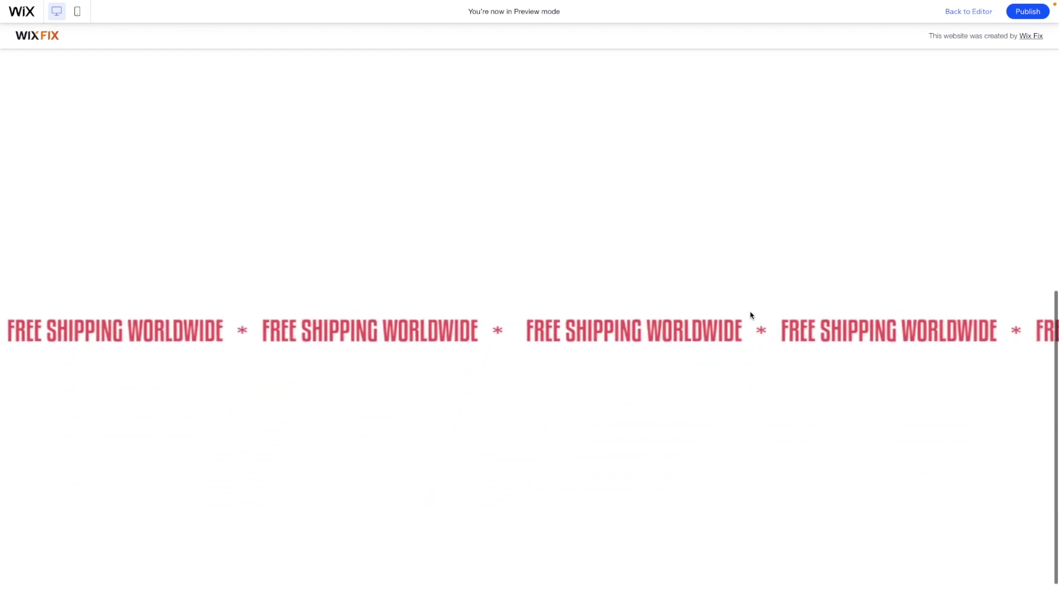
{"action": "scroll", "coordinate": [750, 315], "scroll_direction": "up", "scroll_amount": 4}
{"action": "scroll", "coordinate": [750, 315], "scroll_direction": "down", "scroll_amount": 4}
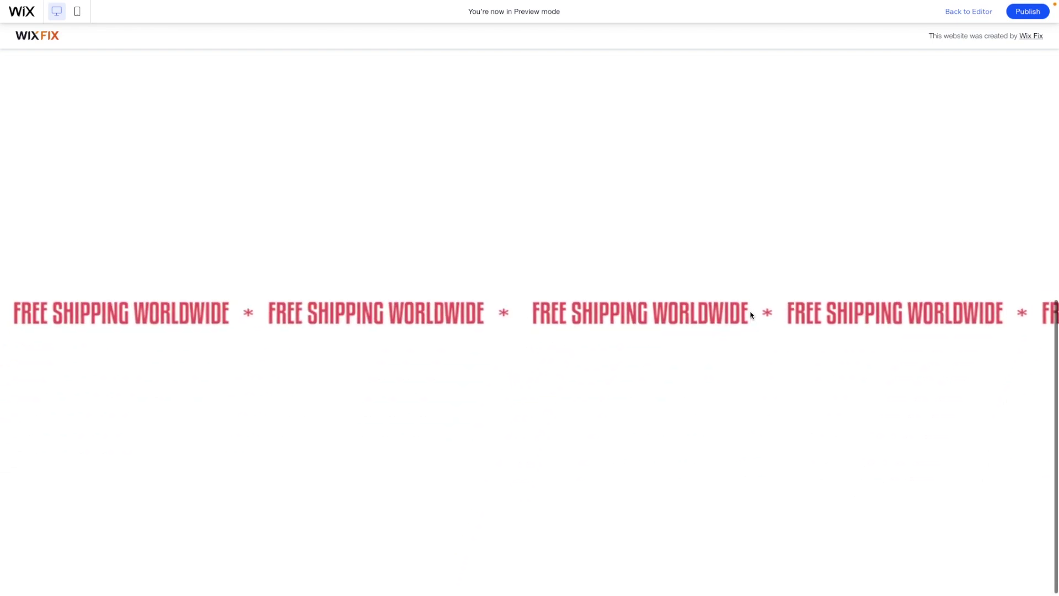
{"action": "scroll", "coordinate": [750, 314], "scroll_direction": "up", "scroll_amount": 4}
{"action": "scroll", "coordinate": [750, 315], "scroll_direction": "down", "scroll_amount": 4}
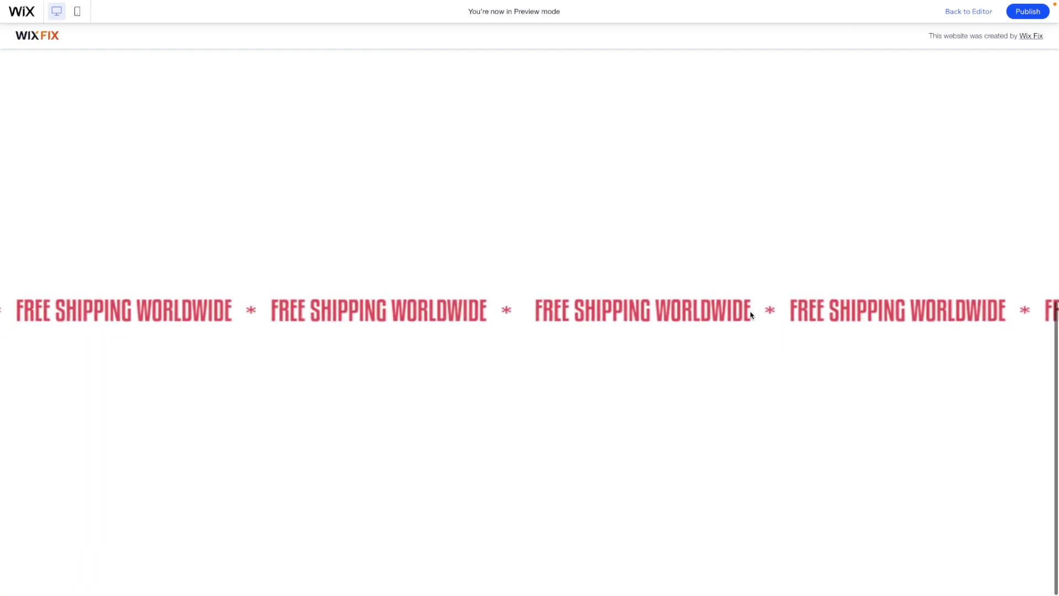
{"action": "scroll", "coordinate": [750, 315], "scroll_direction": "up", "scroll_amount": 4}
{"action": "scroll", "coordinate": [750, 315], "scroll_direction": "down", "scroll_amount": 3}
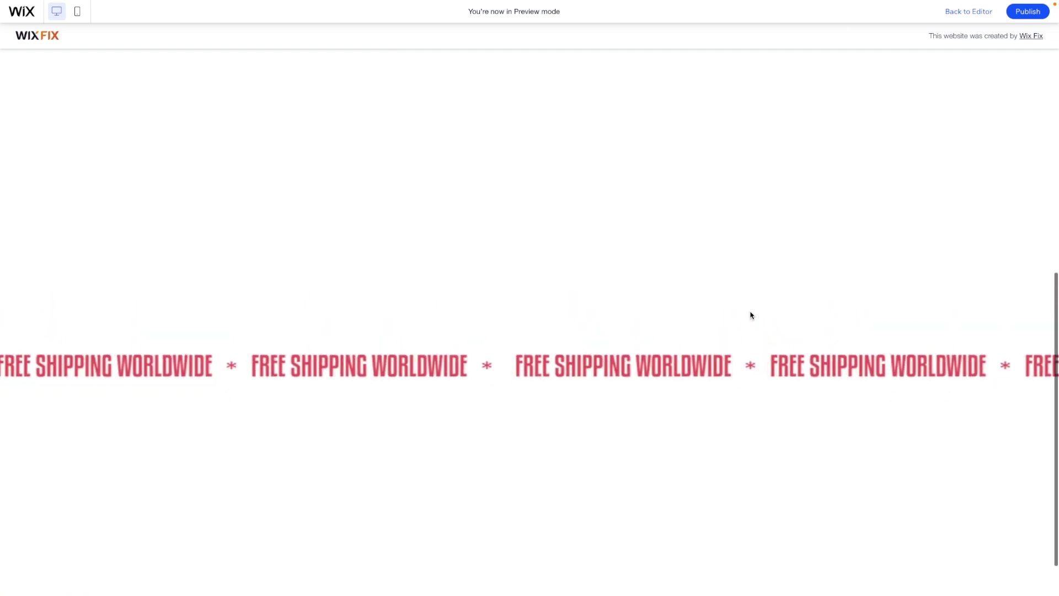
{"action": "key", "text": "ctrl+shift+p"}
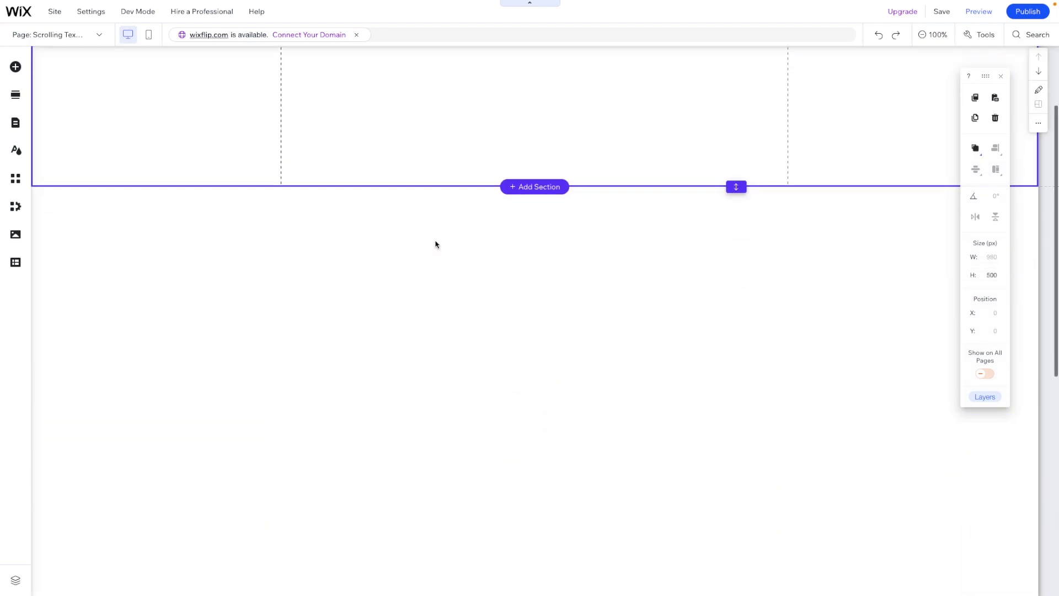
Drag a Showcase Pro Gallery from Add Elements > Gallery into the empty lower section.
{"action": "left_click", "coordinate": [435, 245]}
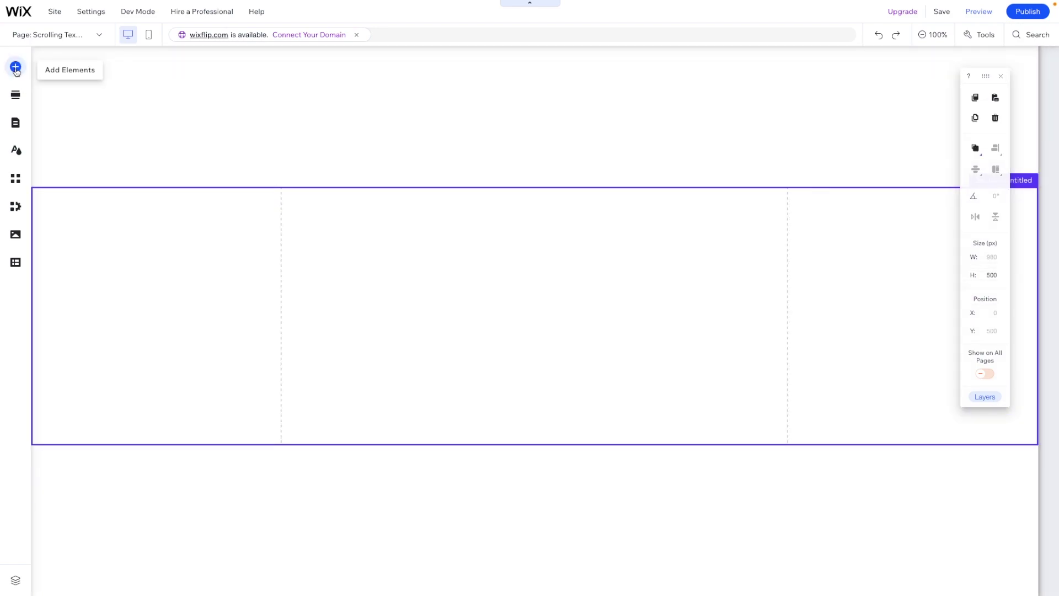
{"action": "left_click", "coordinate": [16, 67]}
{"action": "left_click", "coordinate": [60, 203]}
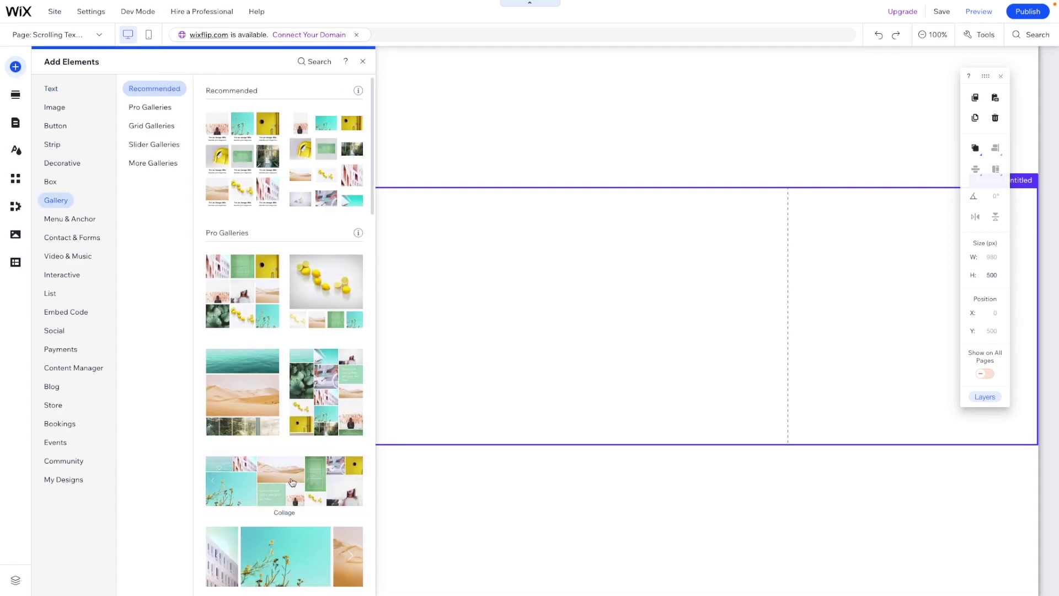
{"action": "scroll", "coordinate": [292, 482], "scroll_direction": "down", "scroll_amount": 2}
{"action": "scroll", "coordinate": [292, 482], "scroll_direction": "down", "scroll_amount": 1}
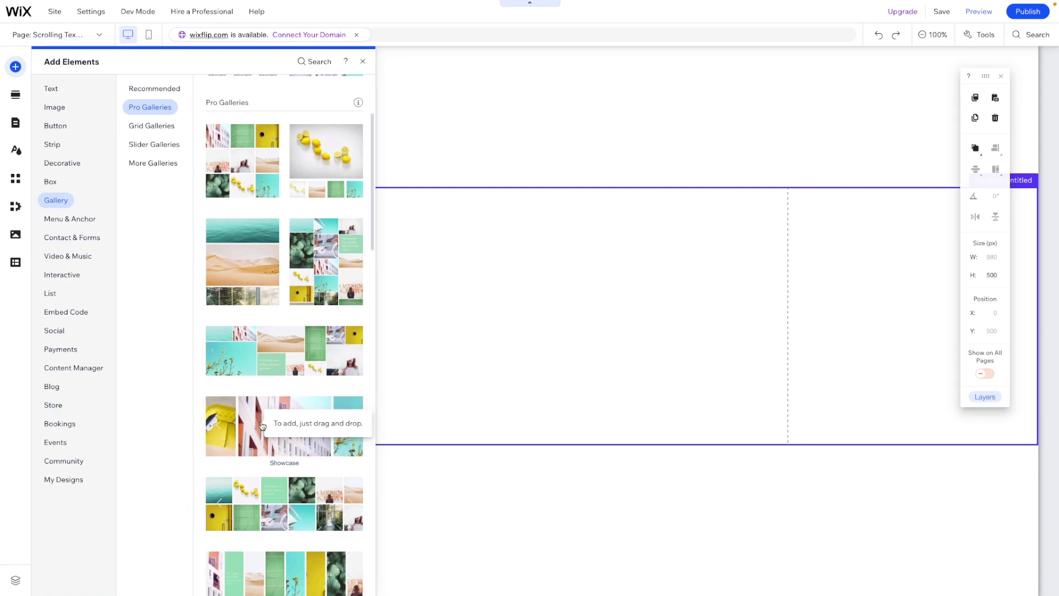
{"action": "left_click_drag", "start_coordinate": [259, 426], "coordinate": [487, 311]}
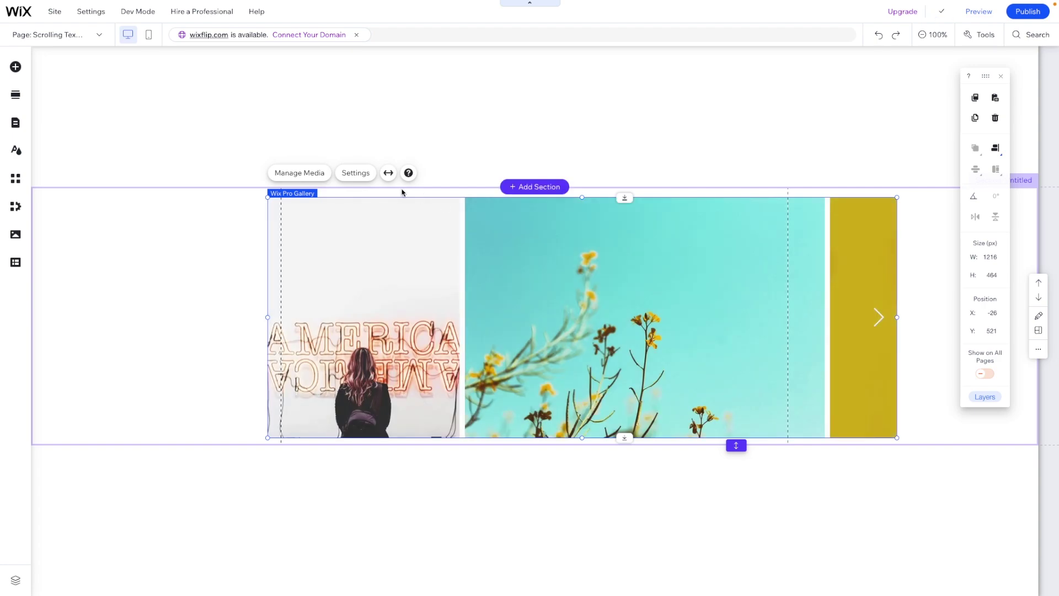
Stretch the gallery to full width at 100 px tall and open its media organizer.
{"action": "left_click", "coordinate": [388, 174]}
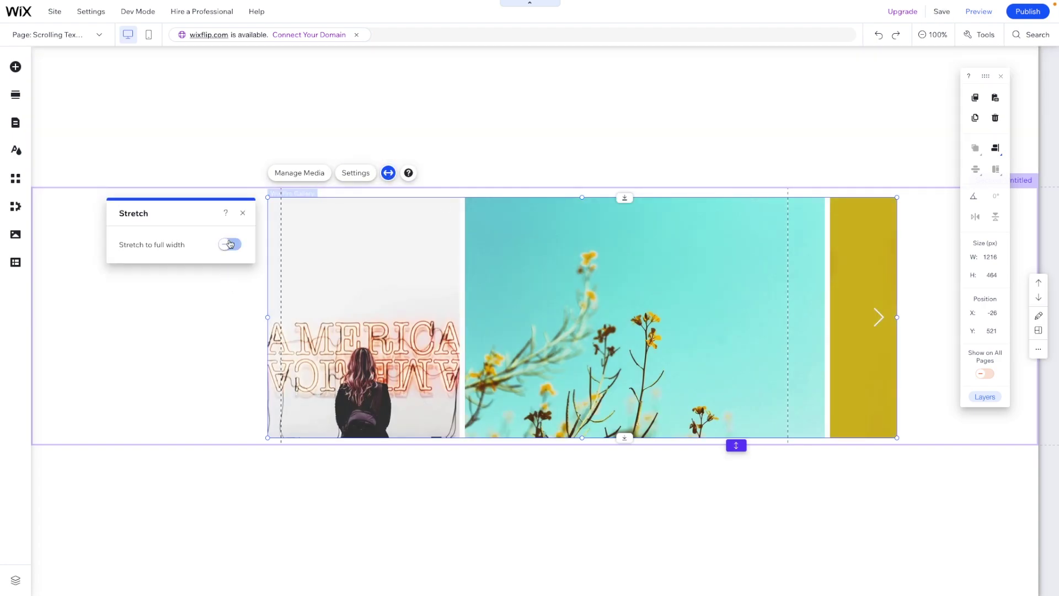
{"action": "left_click", "coordinate": [230, 245]}
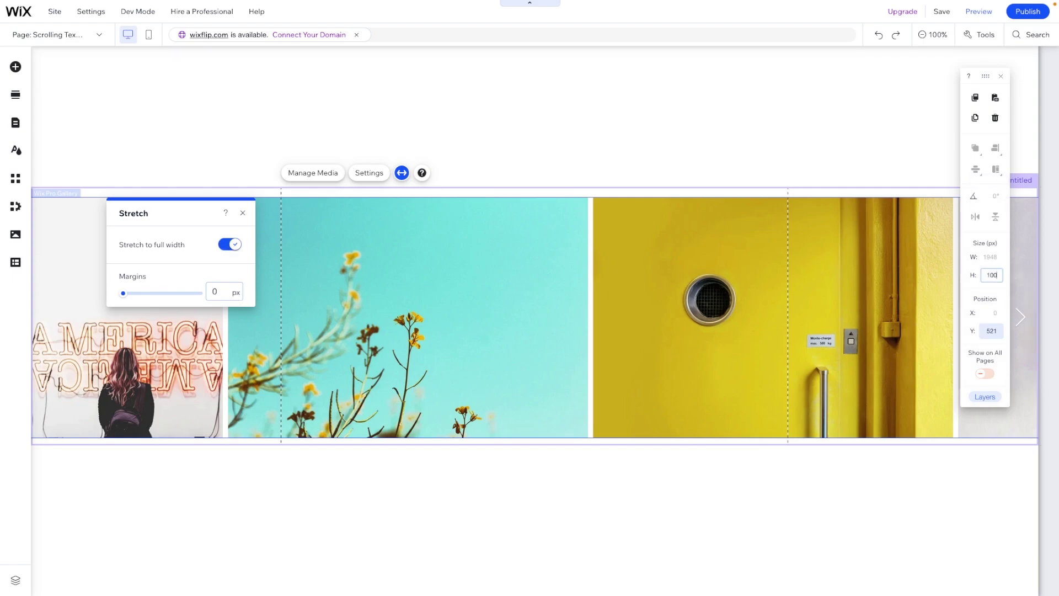
{"action": "key", "text": "Return"}
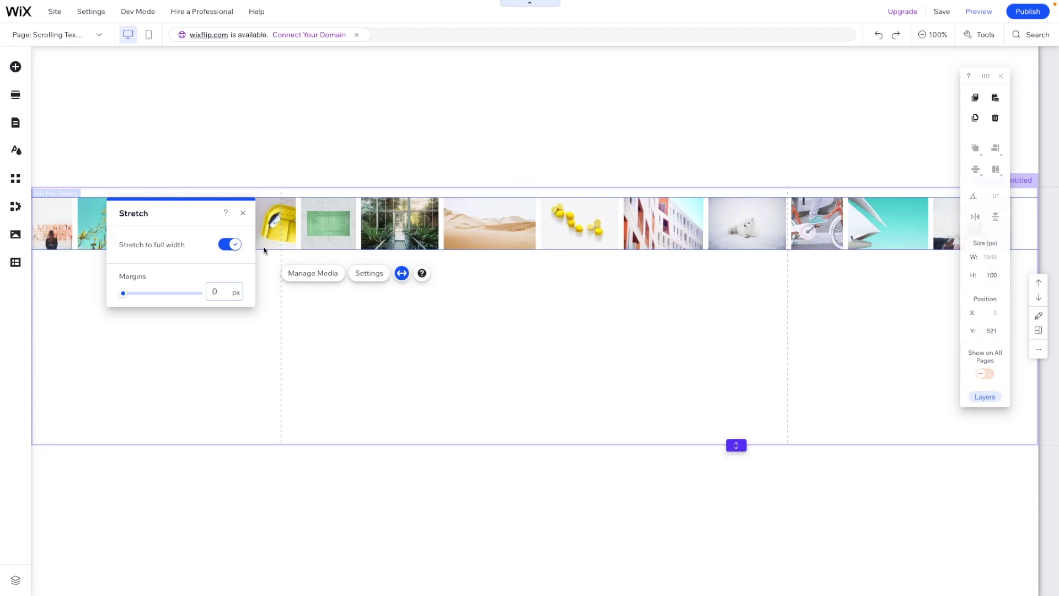
{"action": "left_click", "coordinate": [325, 275]}
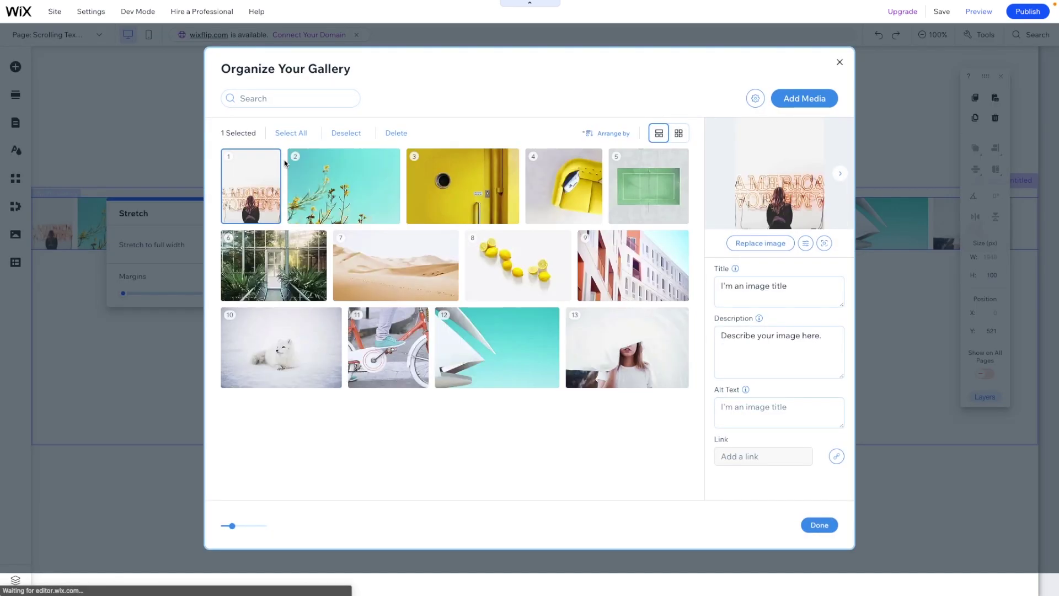
Delete the 13 sample photos and add Scrolling Text.png as the gallery's only image.
{"action": "left_click", "coordinate": [343, 133]}
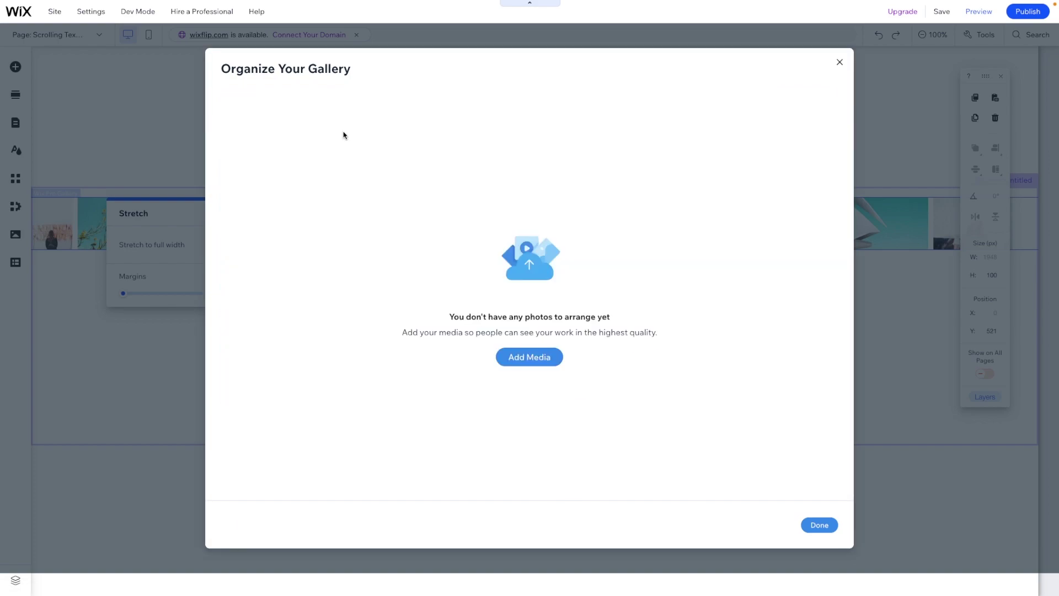
{"action": "left_click", "coordinate": [541, 356]}
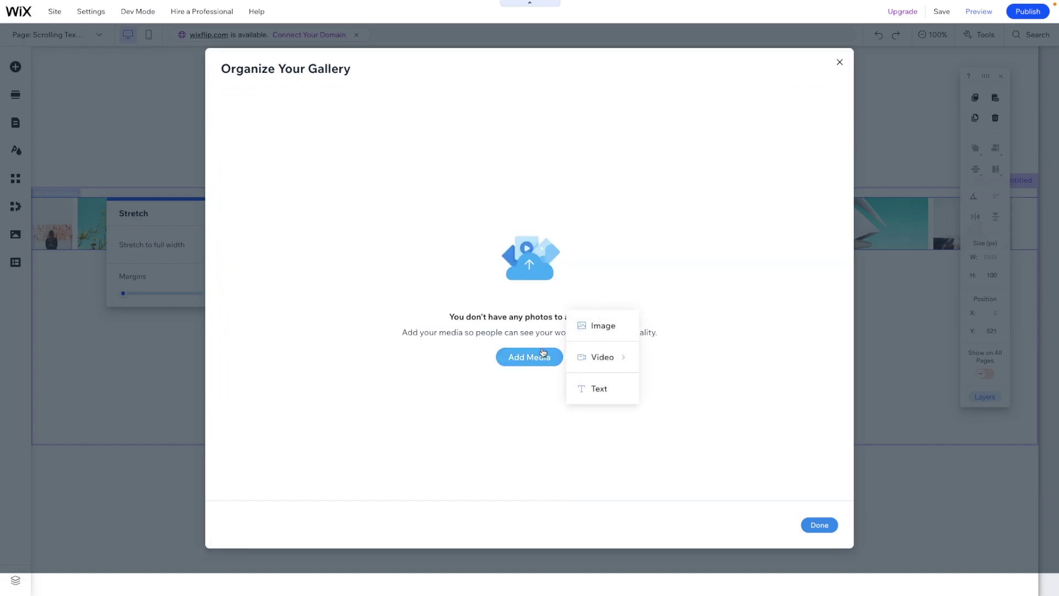
{"action": "left_click", "coordinate": [600, 326]}
{"action": "left_click", "coordinate": [292, 228]}
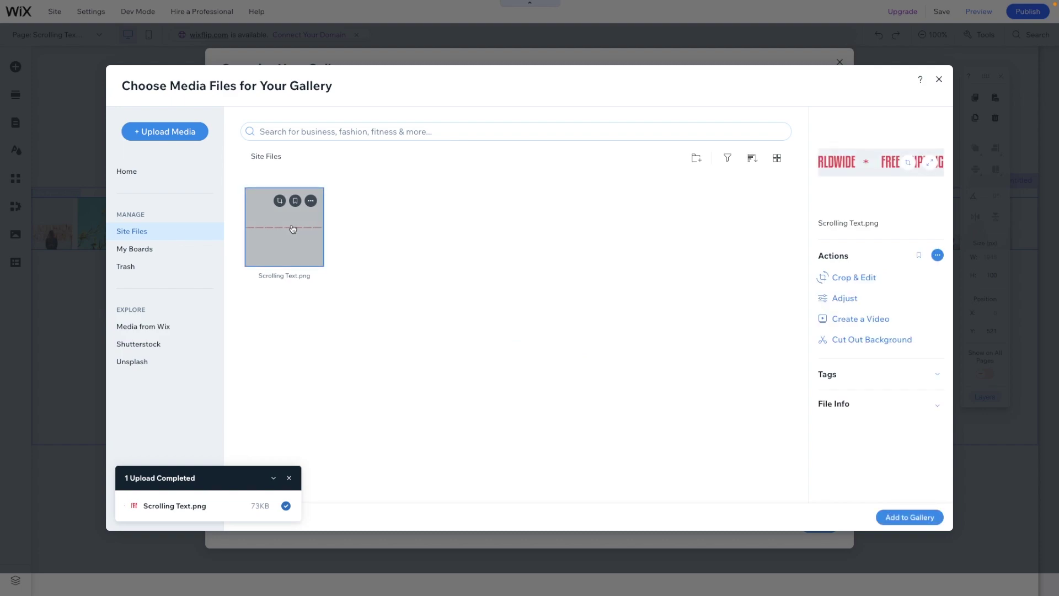
{"action": "double_click", "coordinate": [292, 228]}
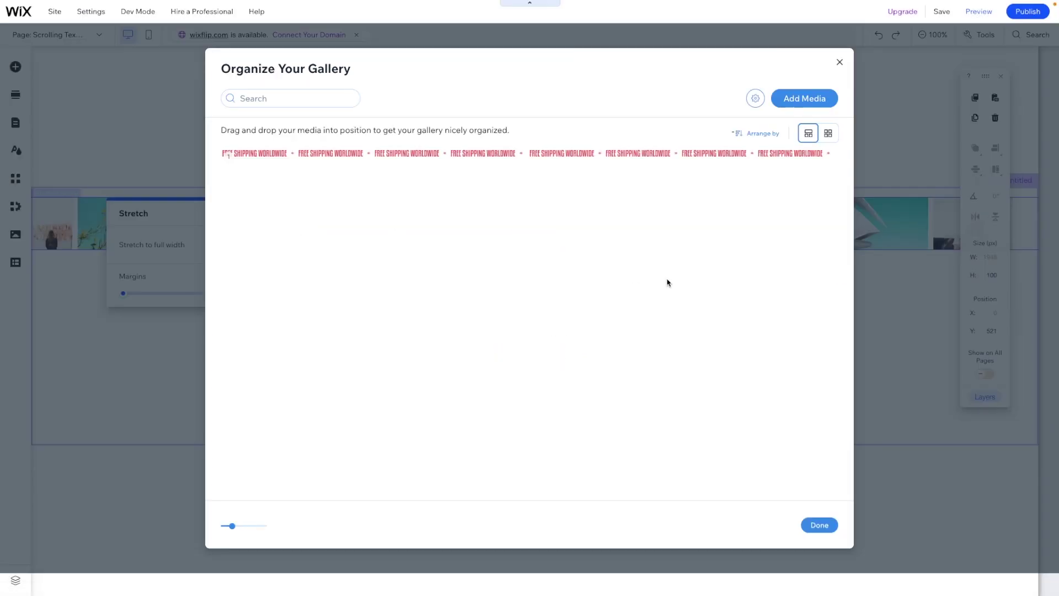
{"action": "left_click", "coordinate": [819, 521]}
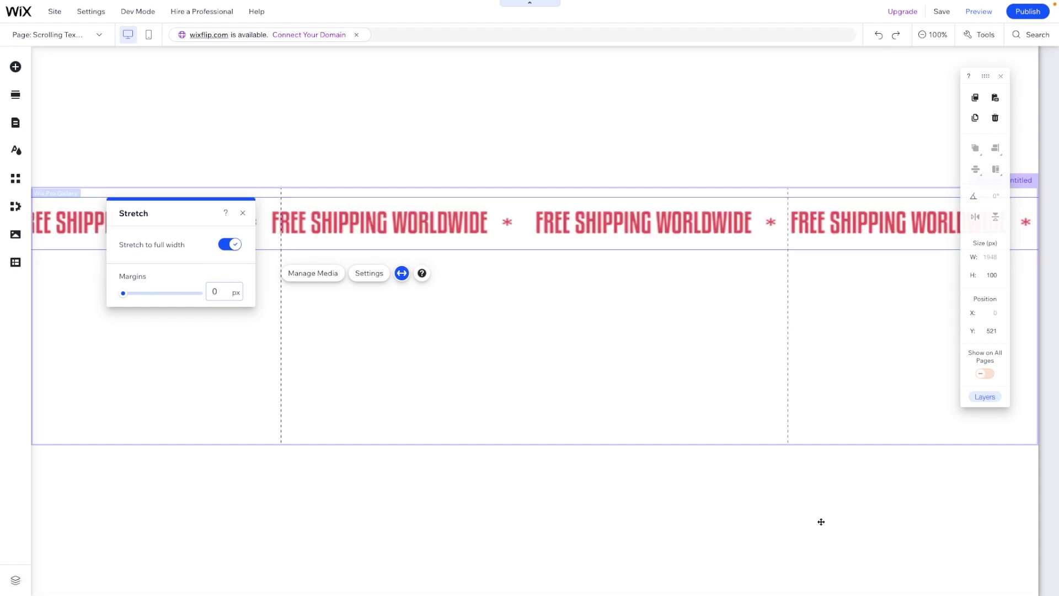
In the gallery's Customize Layout settings, turn on Slide automatically with Continuous motion.
{"action": "left_click", "coordinate": [367, 274]}
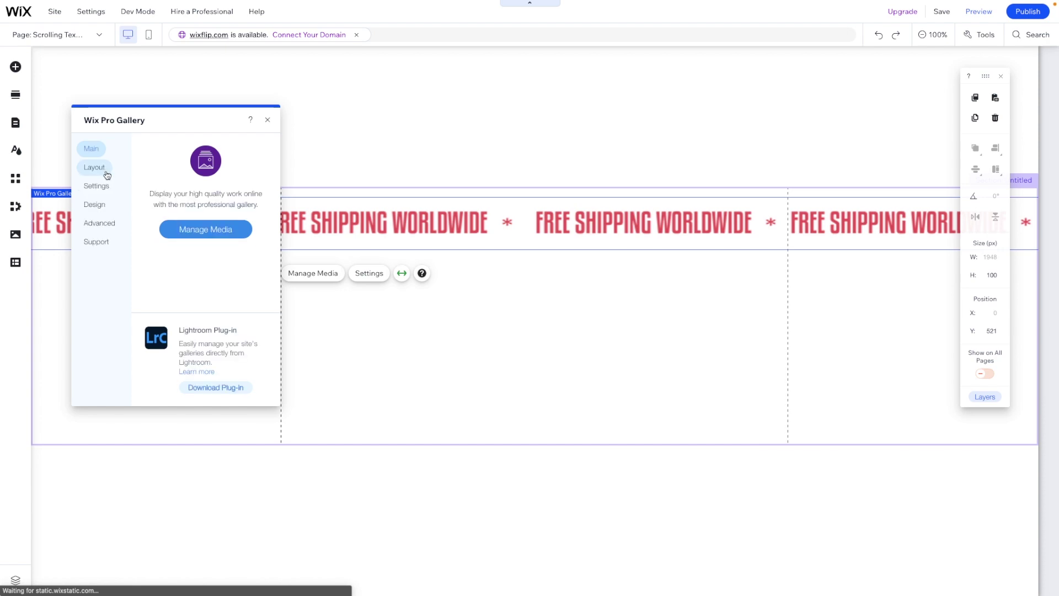
{"action": "left_click", "coordinate": [107, 174]}
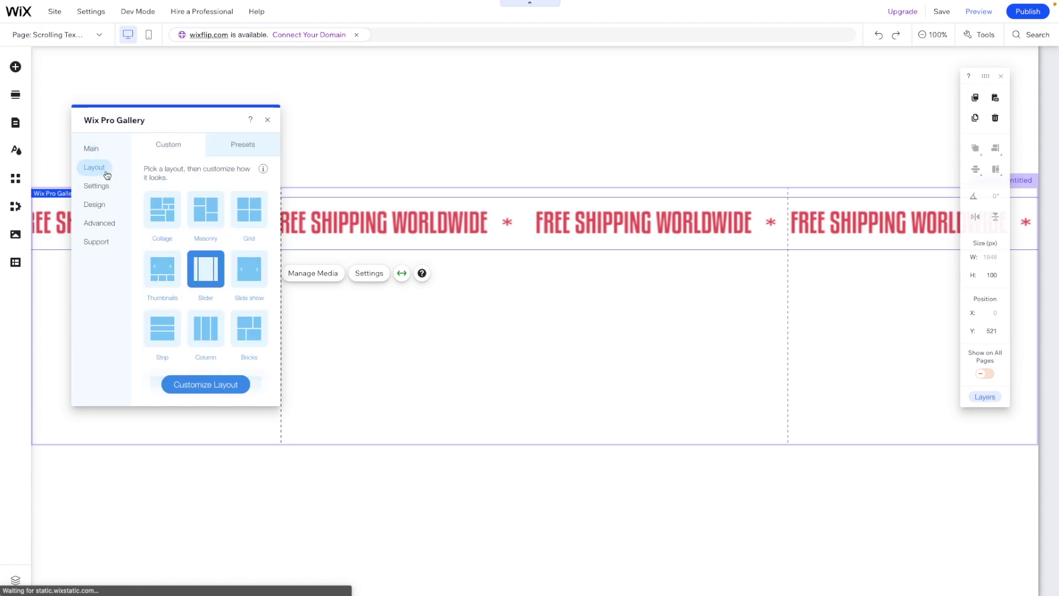
{"action": "left_click", "coordinate": [205, 386]}
{"action": "scroll", "coordinate": [240, 289], "scroll_direction": "down", "scroll_amount": 2}
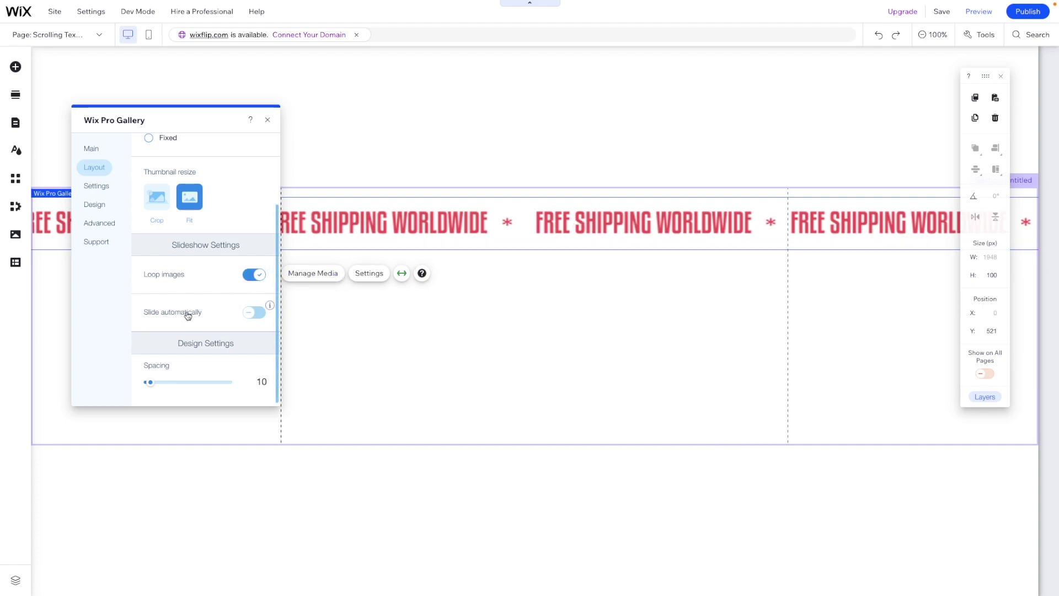
{"action": "left_click", "coordinate": [254, 313]}
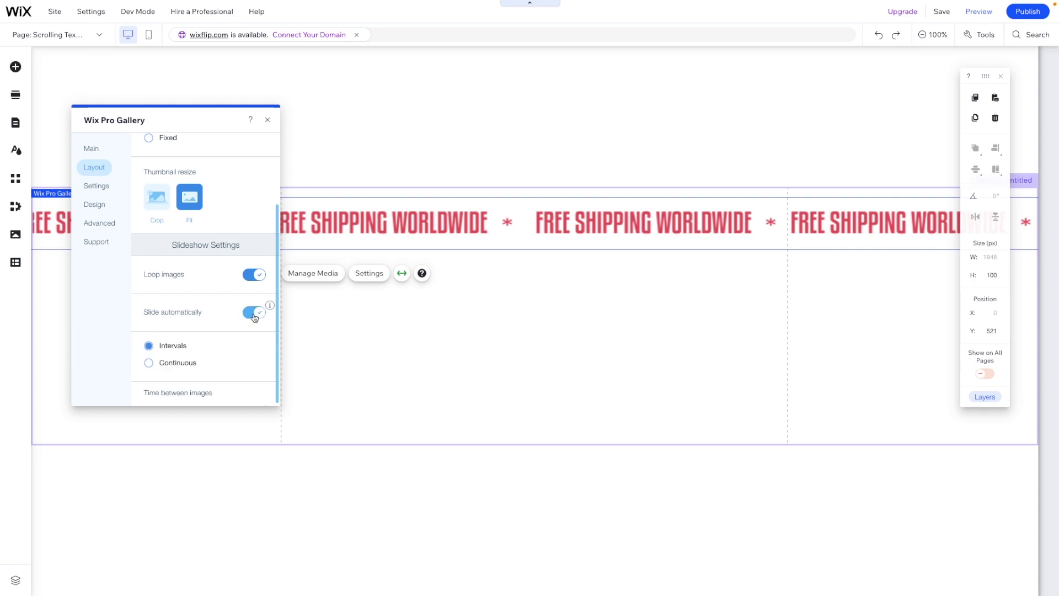
{"action": "scroll", "coordinate": [230, 352], "scroll_direction": "down", "scroll_amount": 1}
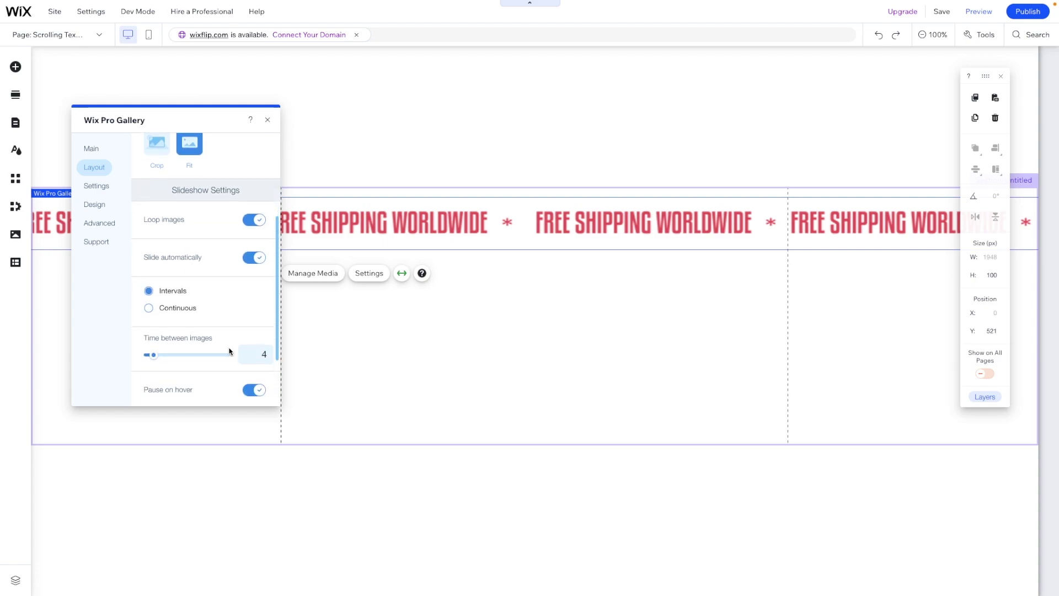
{"action": "left_click", "coordinate": [170, 301]}
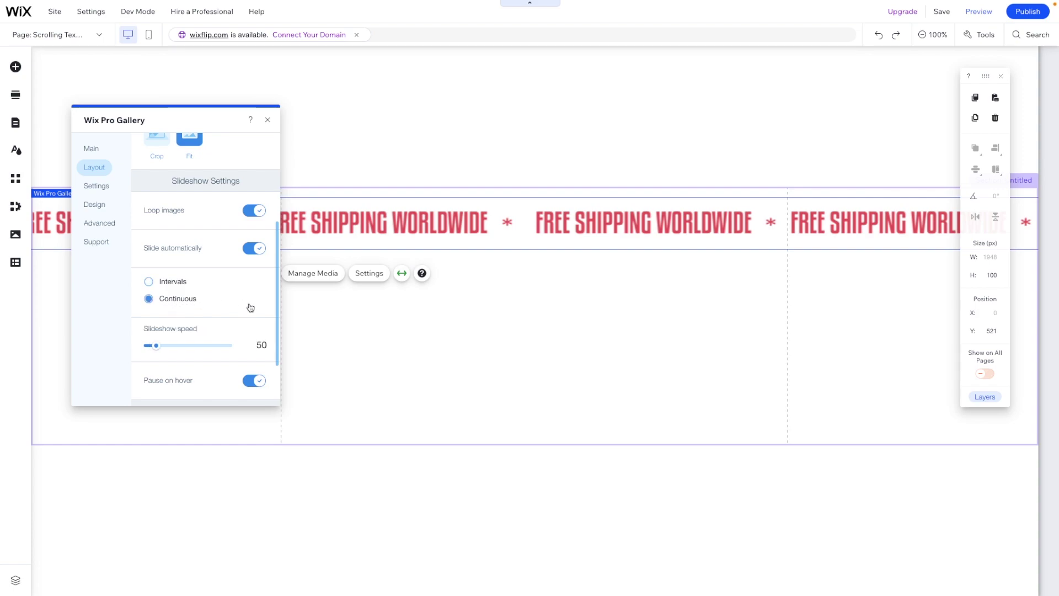
{"action": "scroll", "coordinate": [250, 308], "scroll_direction": "down", "scroll_amount": 2}
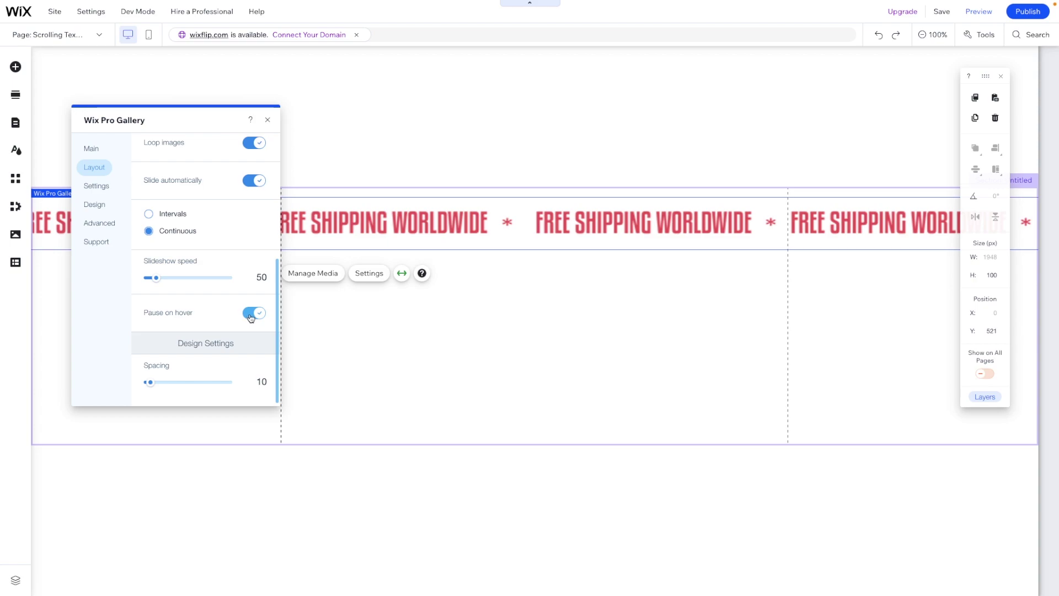
Reopen the media organizer, inspect the banner image's link options, and close without linking.
{"action": "left_click", "coordinate": [383, 217]}
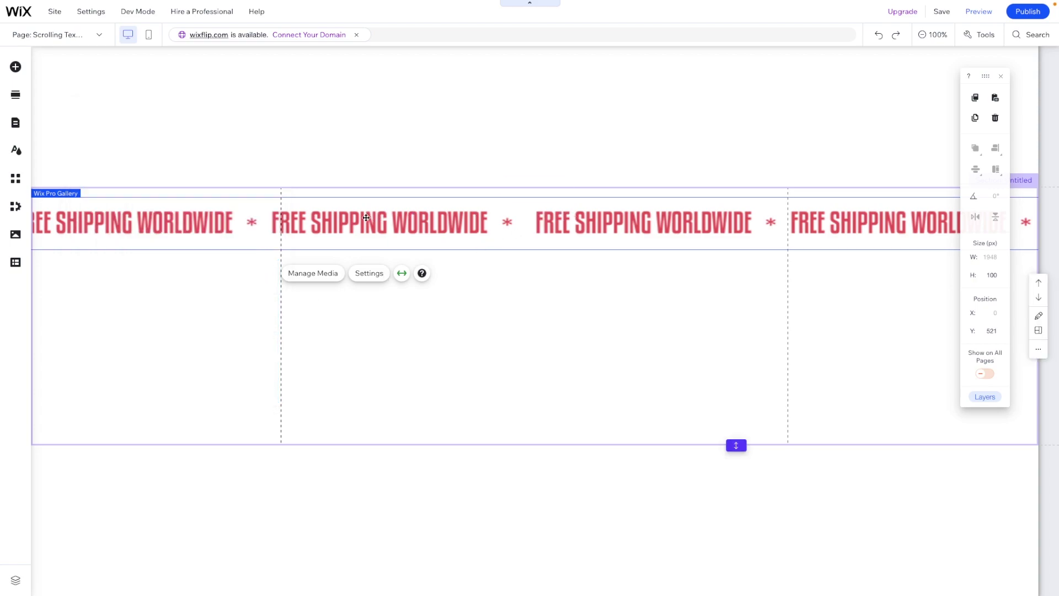
{"action": "left_click", "coordinate": [309, 273]}
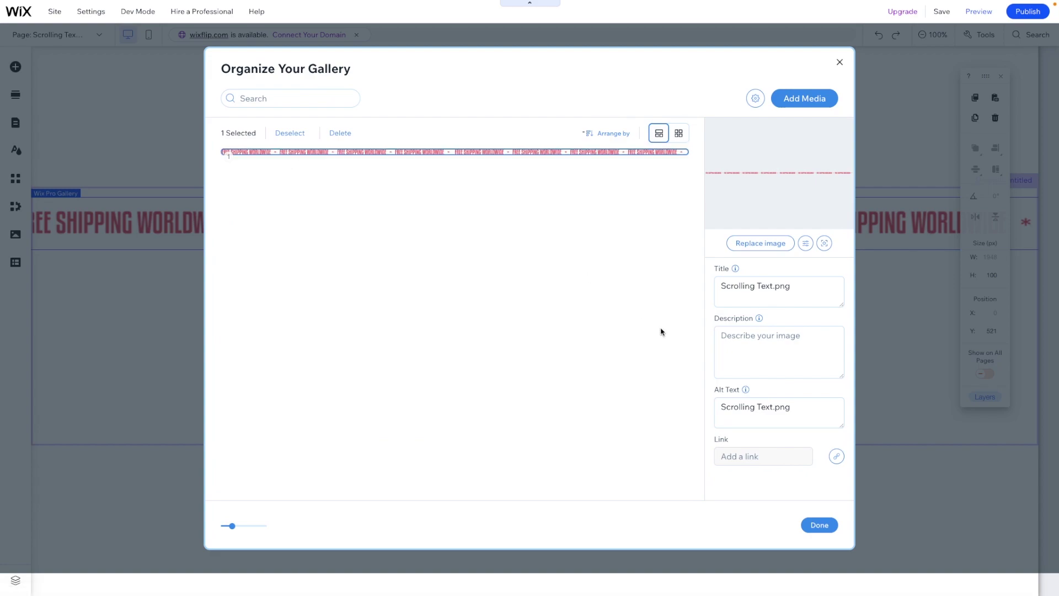
{"action": "left_click", "coordinate": [837, 456]}
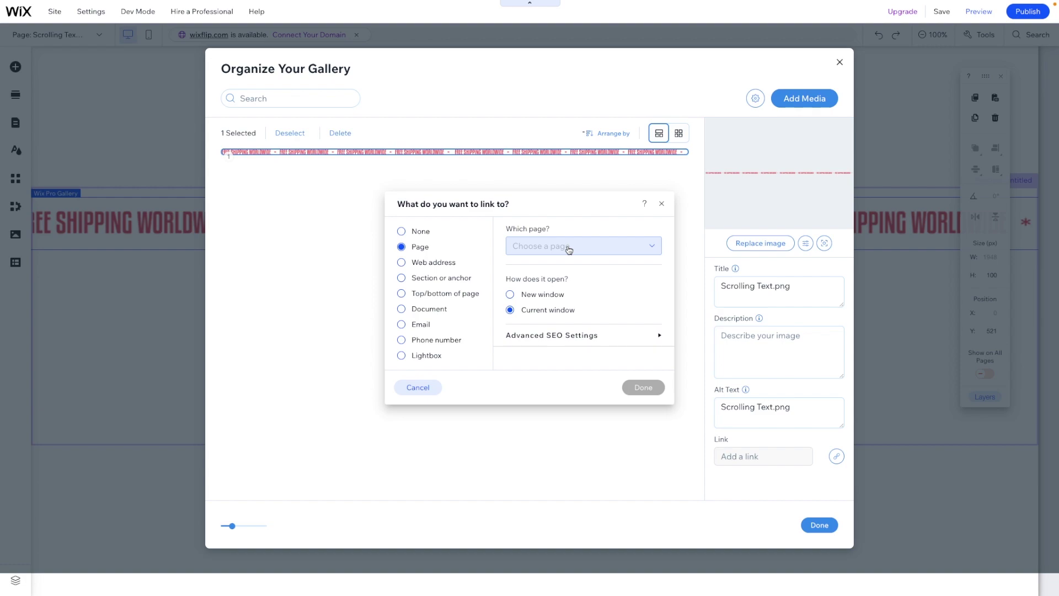
{"action": "left_click", "coordinate": [602, 247]}
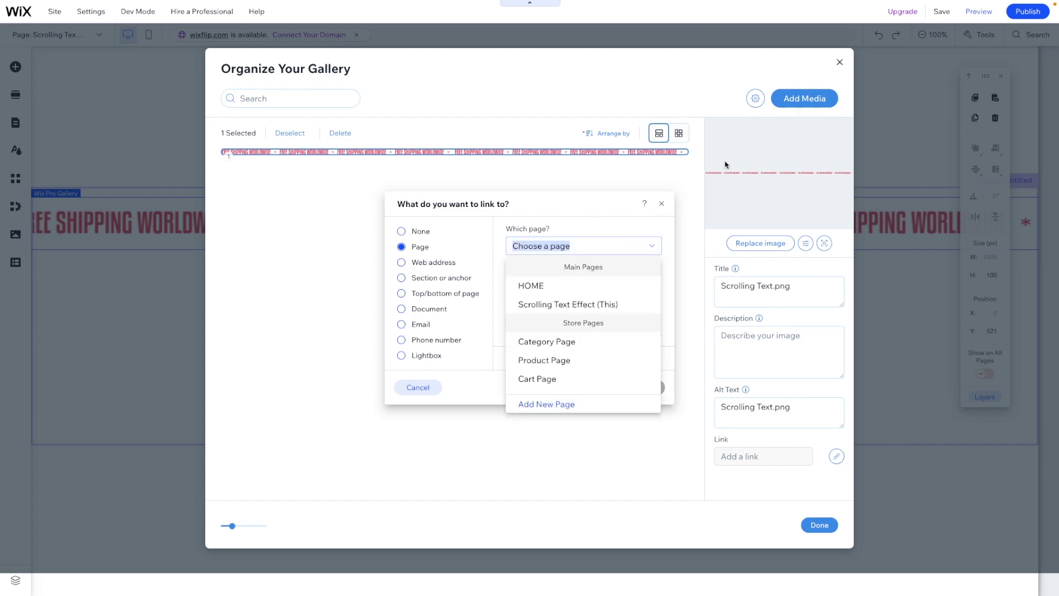
{"action": "left_click", "coordinate": [837, 66]}
{"action": "left_click", "coordinate": [839, 63]}
{"action": "left_click", "coordinate": [839, 63]}
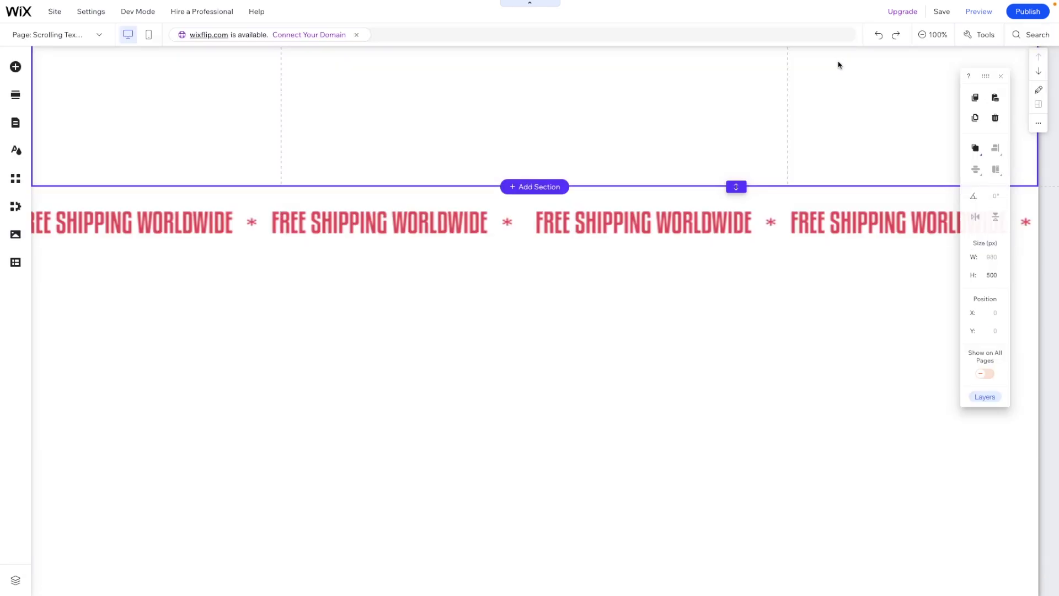
{"action": "left_click", "coordinate": [246, 223]}
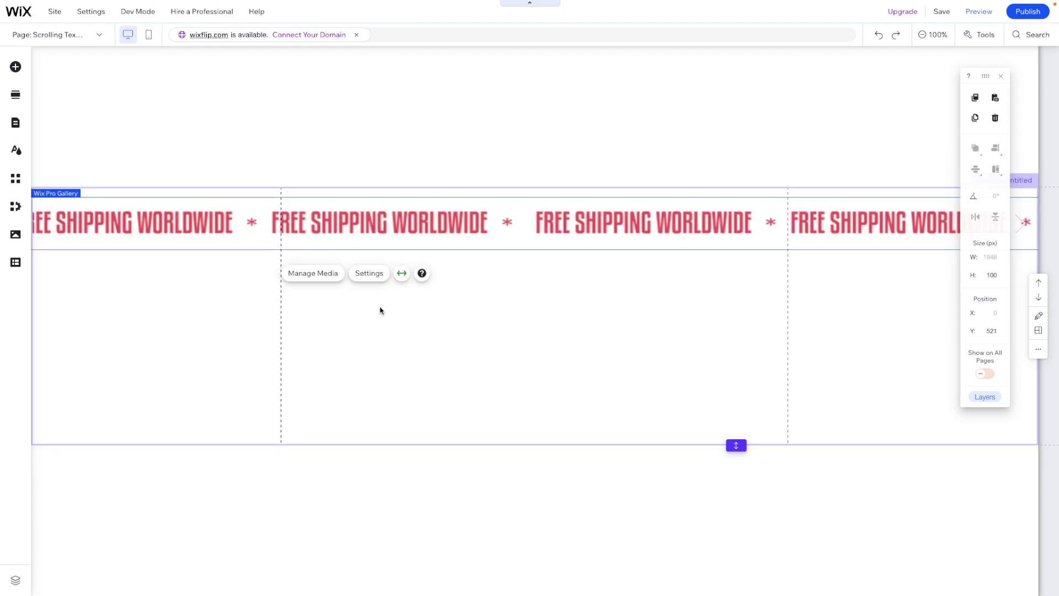
Open the gallery's Layout > Customize Layout settings and scroll to the slideshow options.
{"action": "left_click", "coordinate": [369, 273]}
{"action": "left_click", "coordinate": [95, 186]}
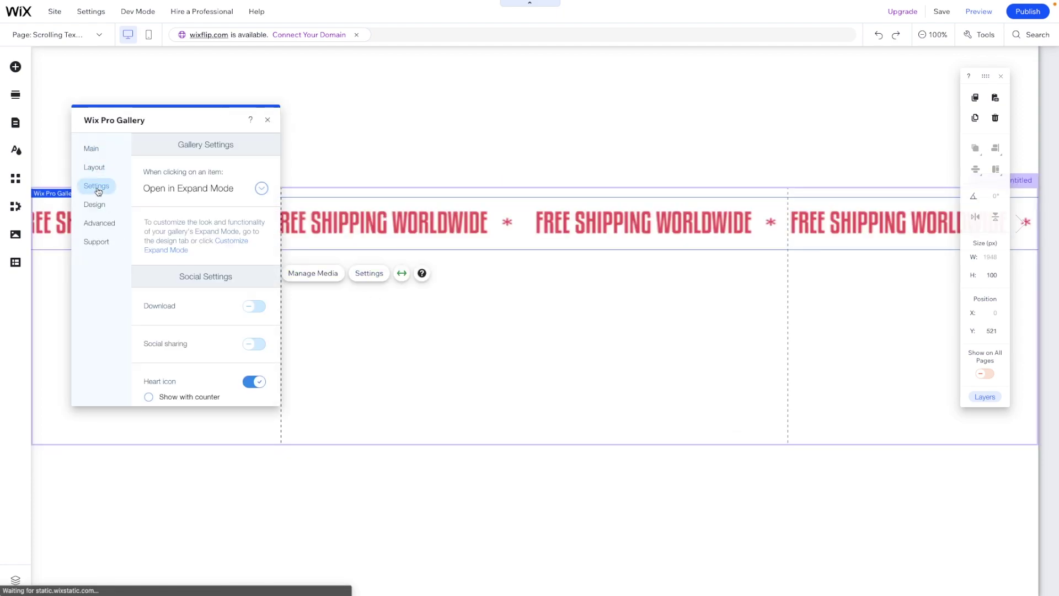
{"action": "left_click", "coordinate": [99, 167]}
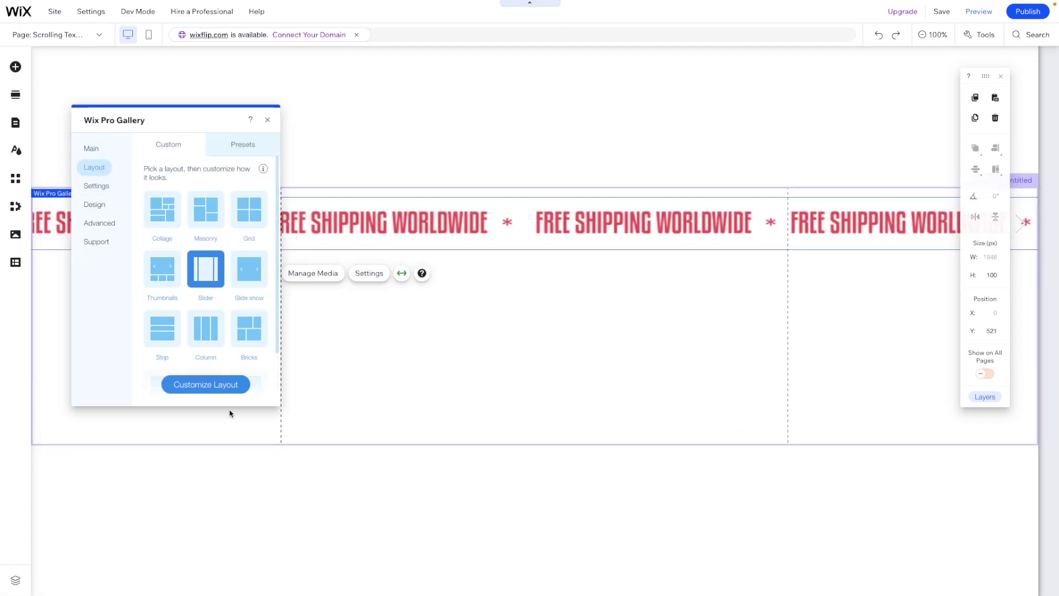
{"action": "left_click", "coordinate": [212, 385]}
{"action": "scroll", "coordinate": [199, 314], "scroll_direction": "down", "scroll_amount": 4}
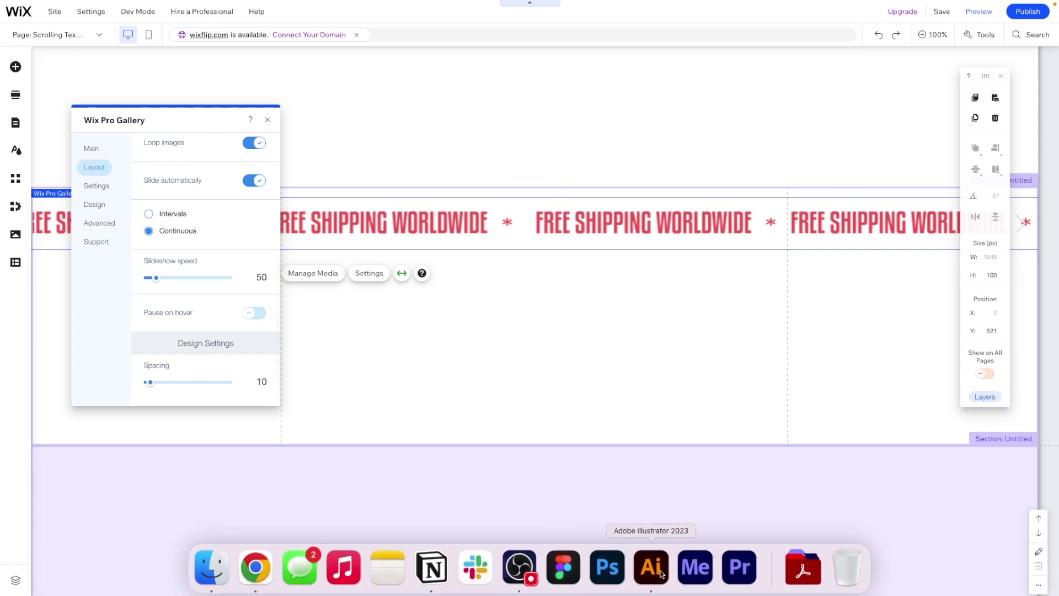
In Illustrator, pan and zoom across the repeating FREE SHIPPING WORLDWIDE banner artwork.
{"action": "left_click", "coordinate": [650, 571]}
{"action": "left_click_drag", "start_coordinate": [559, 316], "coordinate": [484, 270]}
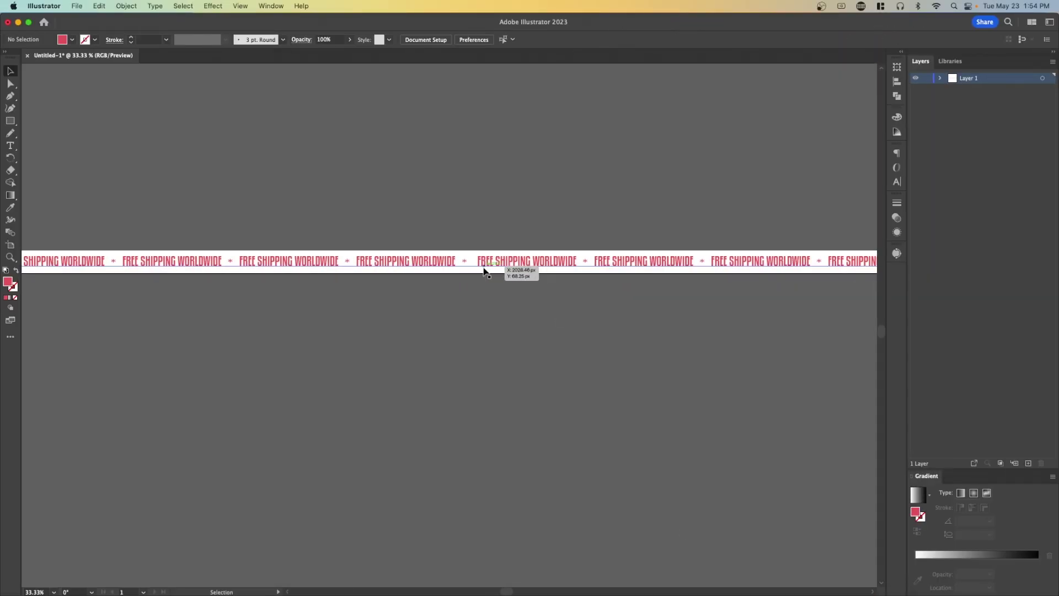
{"action": "left_click_drag", "start_coordinate": [635, 267], "coordinate": [640, 267]}
{"action": "scroll", "coordinate": [709, 265], "scroll_direction": "right", "scroll_amount": 5}
{"action": "scroll", "coordinate": [740, 253], "scroll_direction": "up", "scroll_amount": 6}
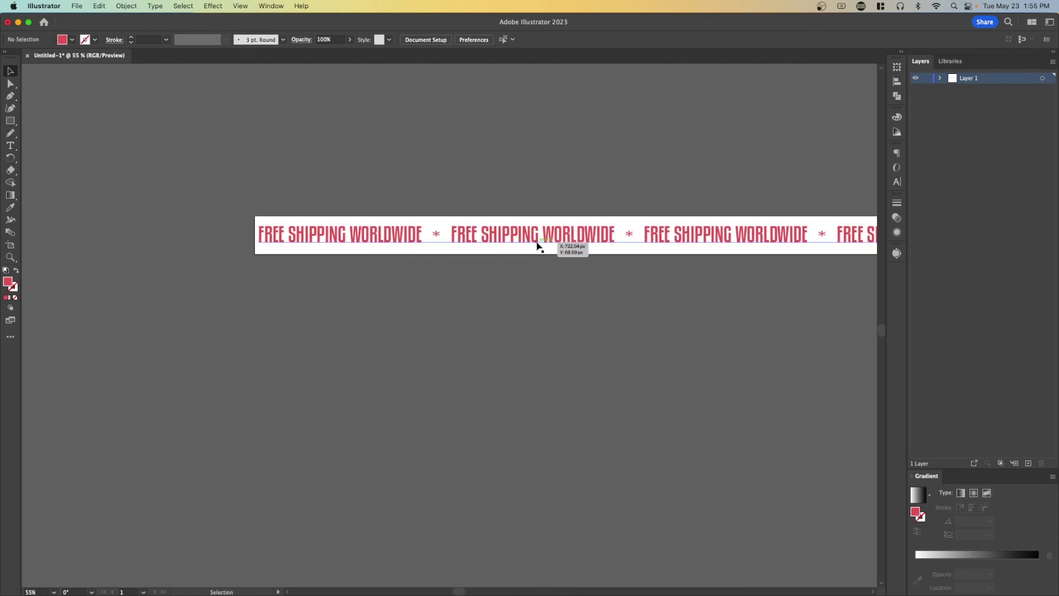
{"action": "scroll", "coordinate": [538, 243], "scroll_direction": "up", "scroll_amount": 3}
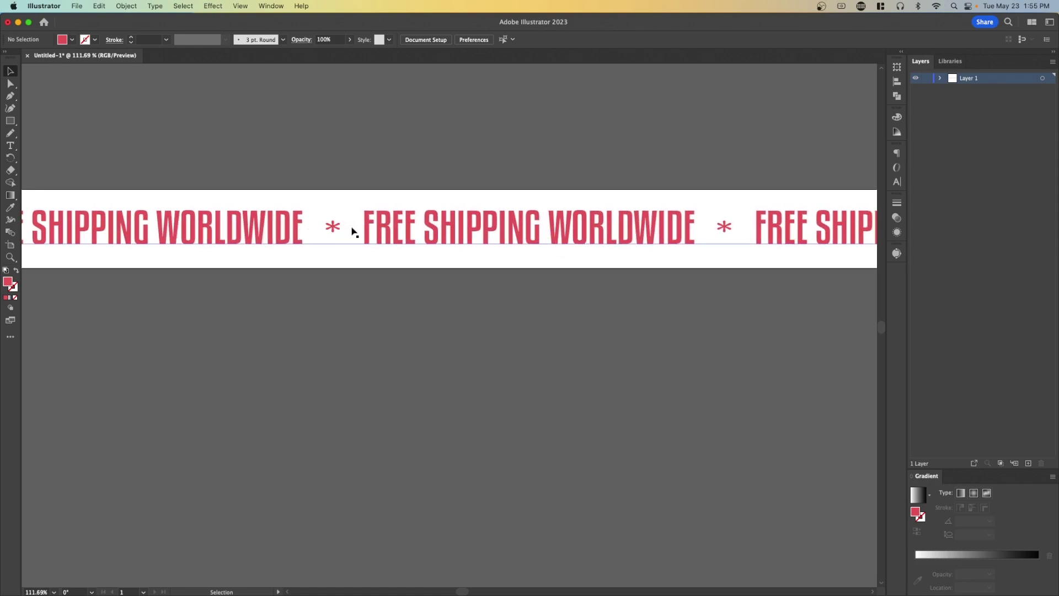
{"action": "scroll", "coordinate": [360, 231], "scroll_direction": "down", "scroll_amount": 3}
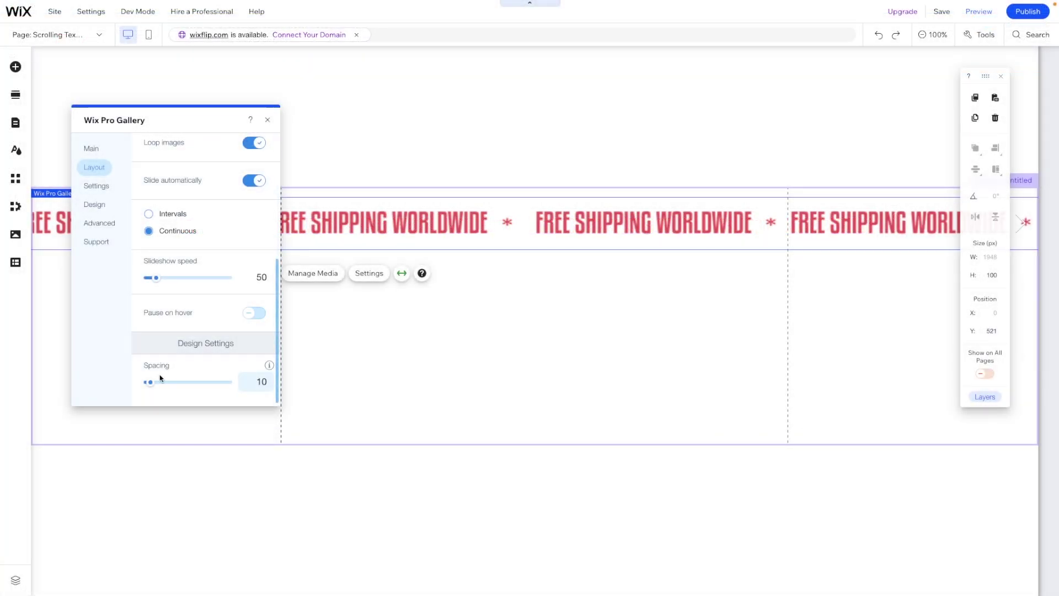
Set the gallery spacing to 0, then preview the seamless scrolling text before returning to editing.
{"action": "left_click_drag", "start_coordinate": [150, 386], "coordinate": [121, 385]}
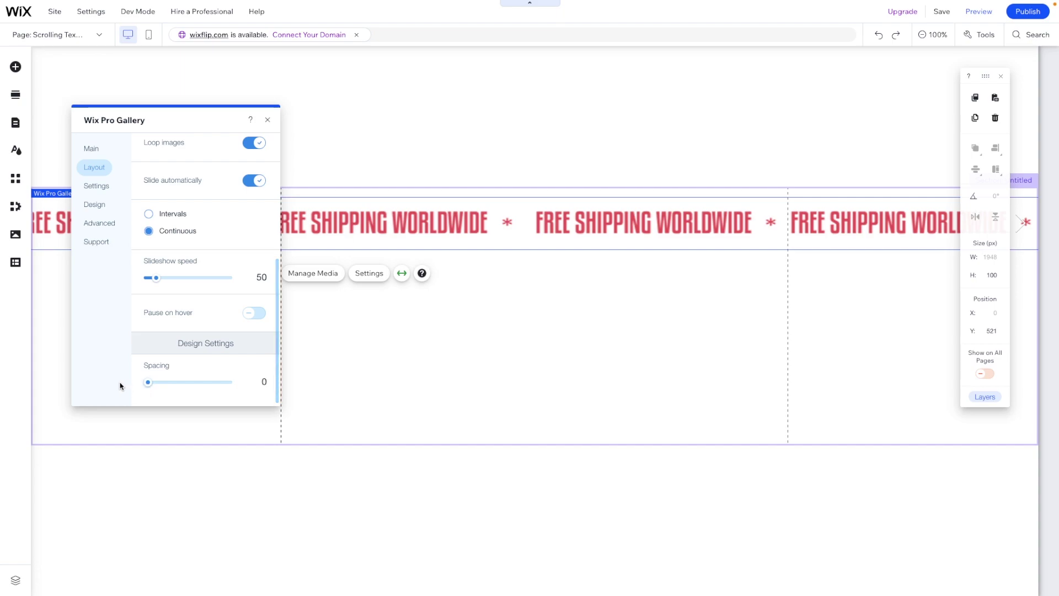
{"action": "left_click", "coordinate": [978, 12]}
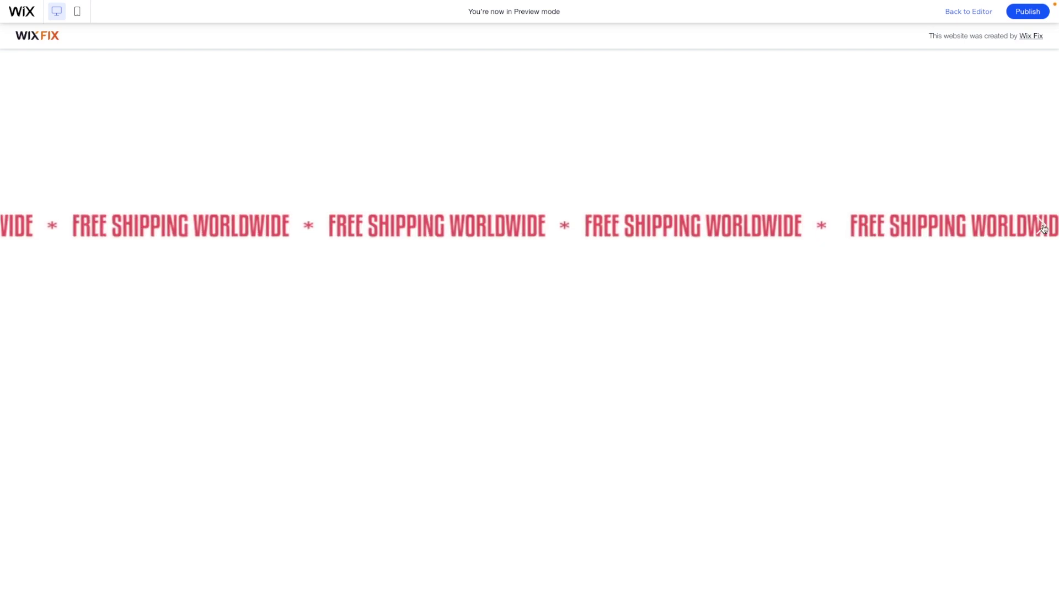
{"action": "left_click", "coordinate": [970, 12]}
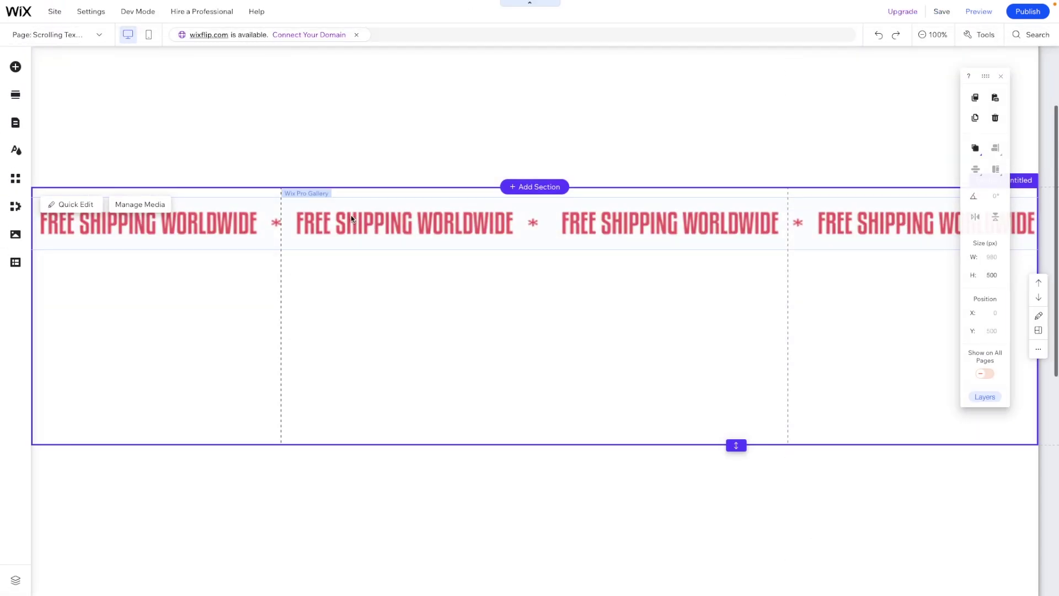
Turn off the gallery's navigation arrows in its Design settings.
{"action": "left_click", "coordinate": [351, 215]}
{"action": "left_click", "coordinate": [370, 274]}
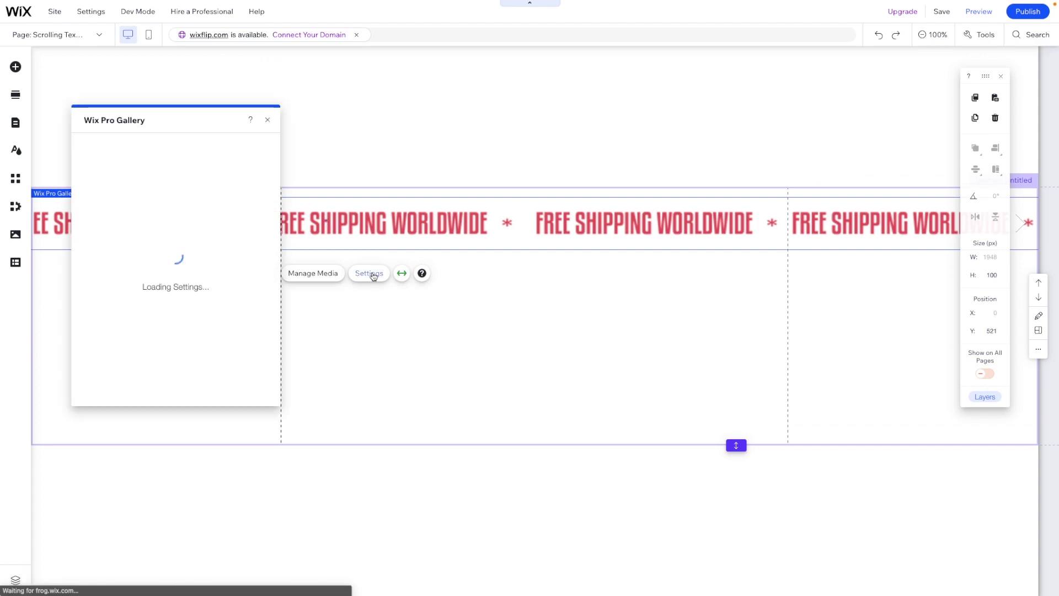
{"action": "left_click", "coordinate": [104, 205]}
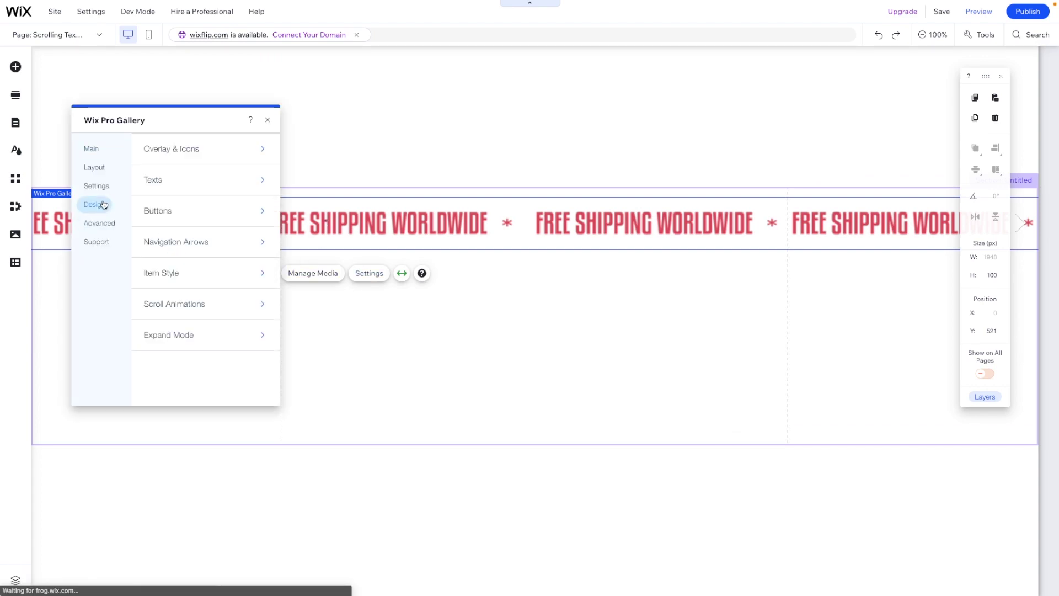
{"action": "left_click", "coordinate": [208, 252]}
{"action": "left_click", "coordinate": [254, 202]}
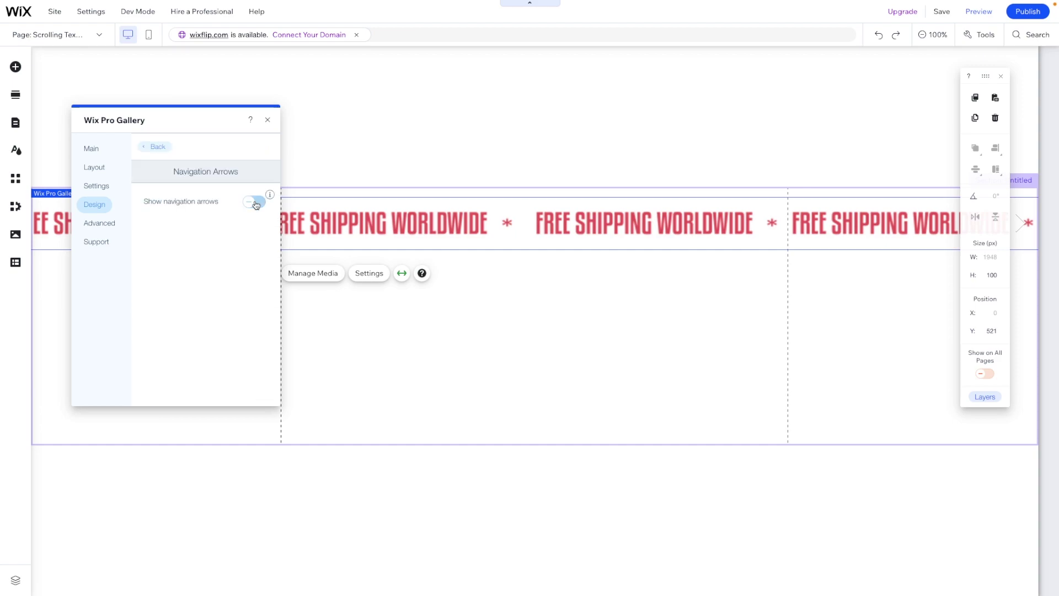
Make the gallery's hover overlay color fully transparent at 0% opacity.
{"action": "left_click", "coordinate": [155, 148]}
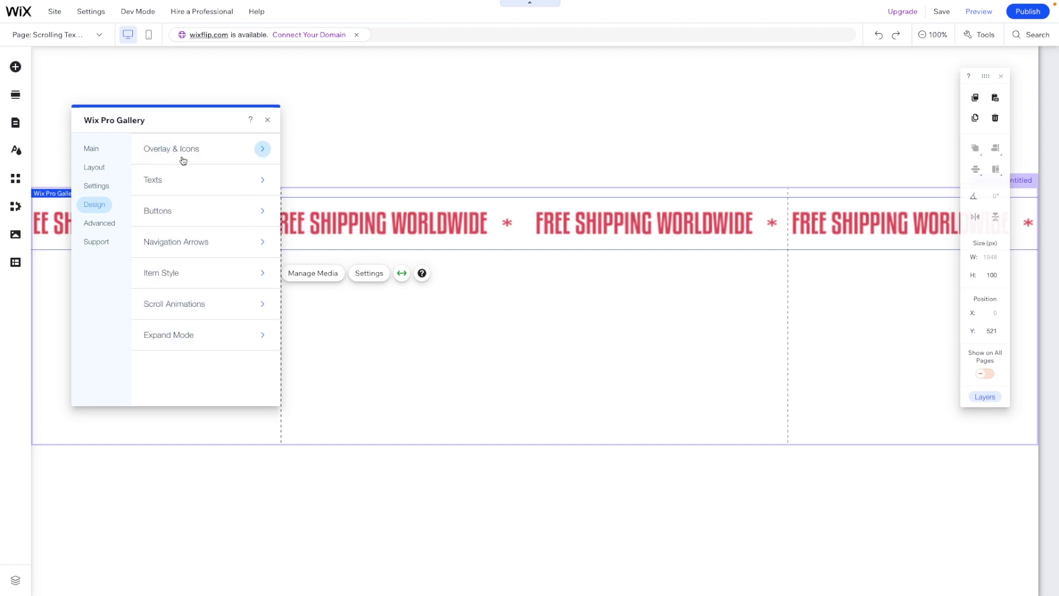
{"action": "left_click", "coordinate": [184, 160]}
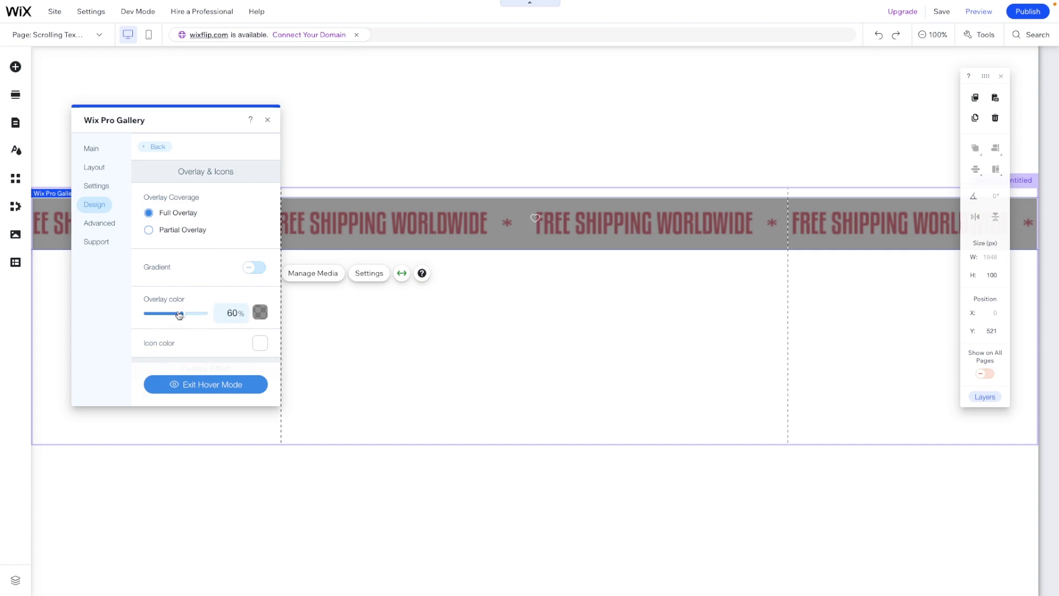
{"action": "left_click_drag", "start_coordinate": [173, 315], "coordinate": [110, 310]}
{"action": "scroll", "coordinate": [222, 320], "scroll_direction": "down", "scroll_amount": 3}
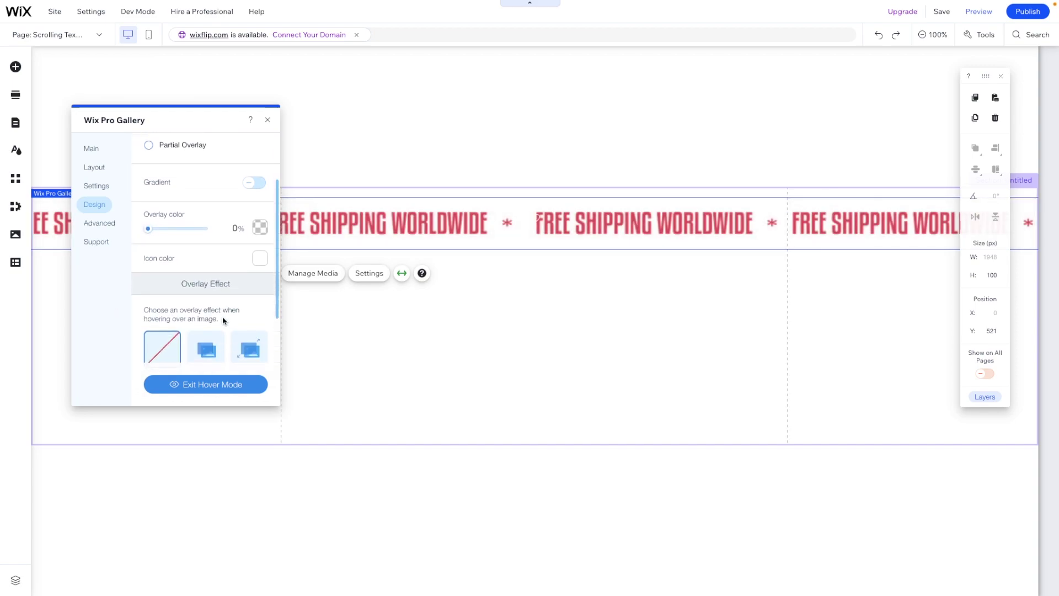
{"action": "scroll", "coordinate": [223, 322], "scroll_direction": "down", "scroll_amount": 2}
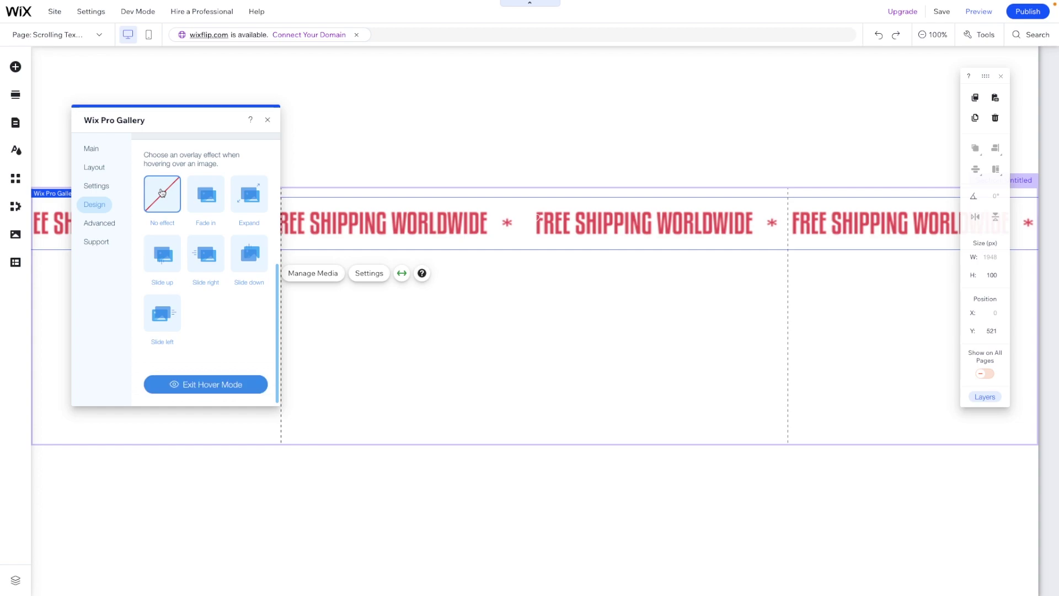
{"action": "scroll", "coordinate": [161, 192], "scroll_direction": "up", "scroll_amount": 5}
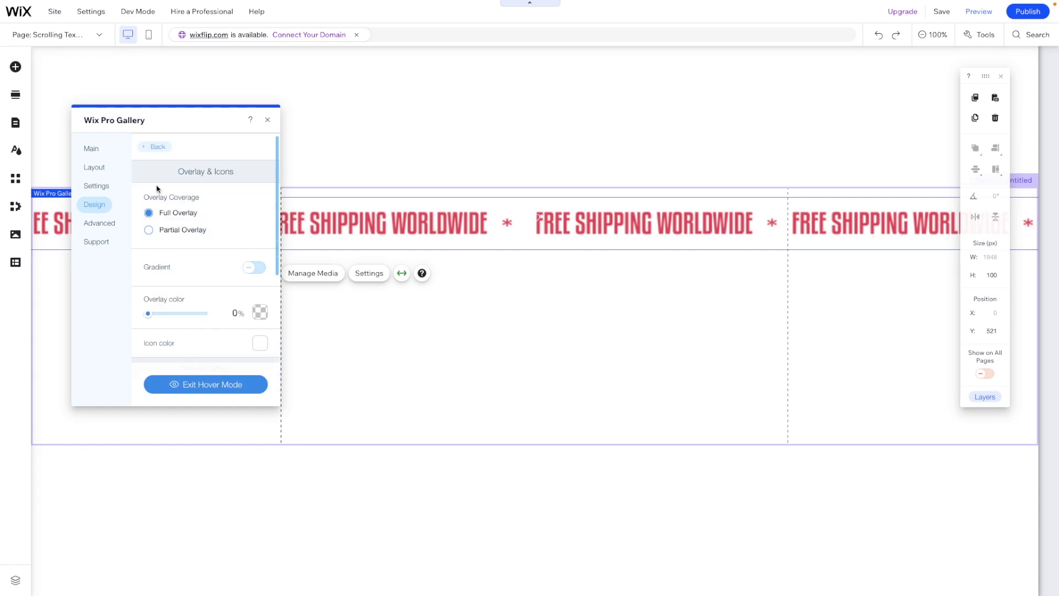
Switch off the gallery's heart icon and preview the finished FREE SHIPPING WORLDWIDE strip.
{"action": "left_click", "coordinate": [96, 186]}
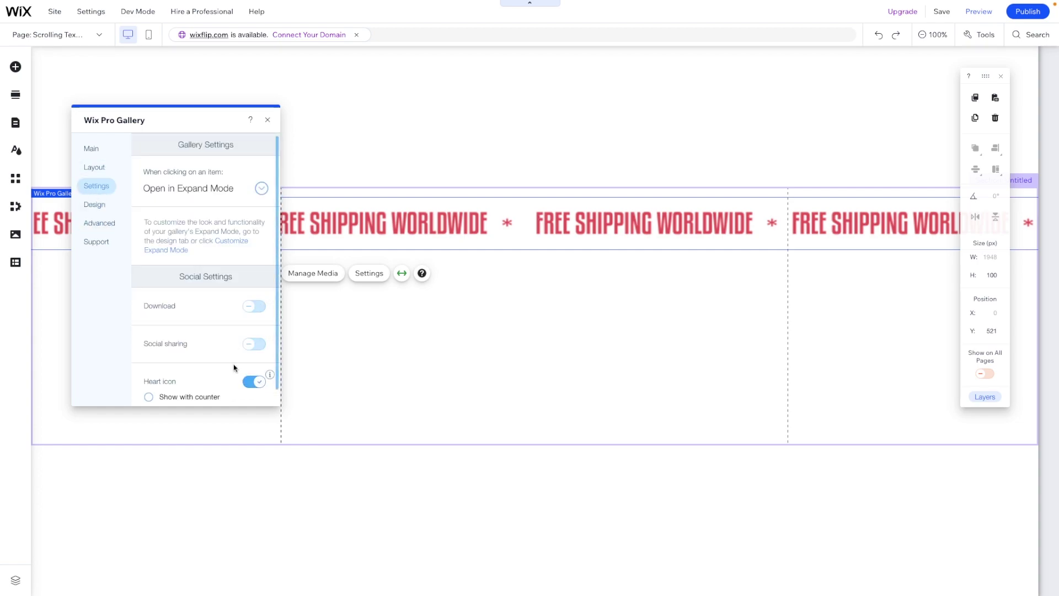
{"action": "scroll", "coordinate": [163, 282], "scroll_direction": "down", "scroll_amount": 1}
{"action": "left_click", "coordinate": [252, 375]}
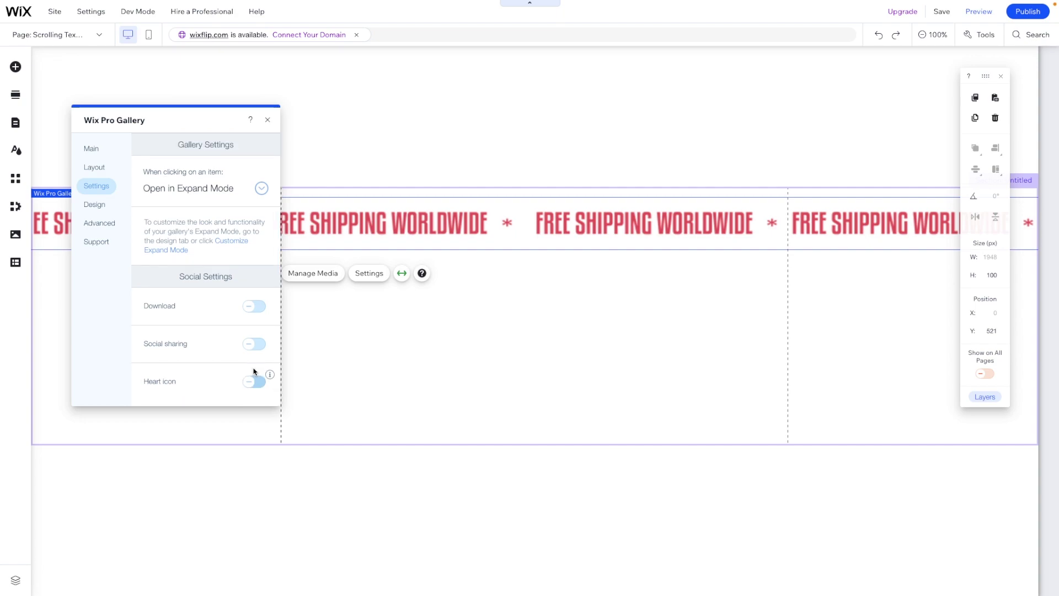
{"action": "left_click", "coordinate": [979, 11]}
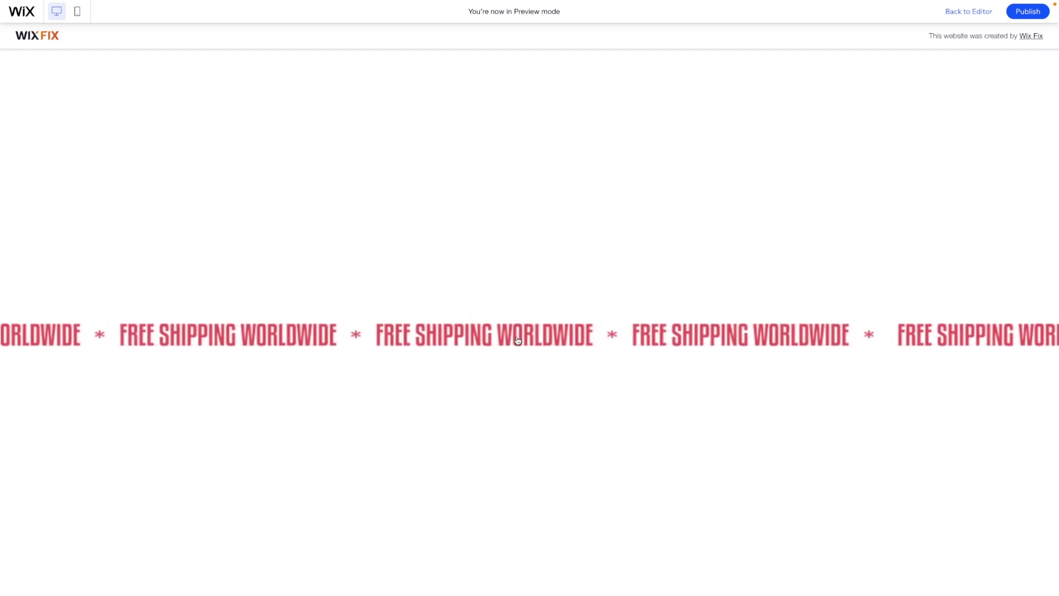
{"action": "scroll", "coordinate": [568, 338], "scroll_direction": "down", "scroll_amount": 1}
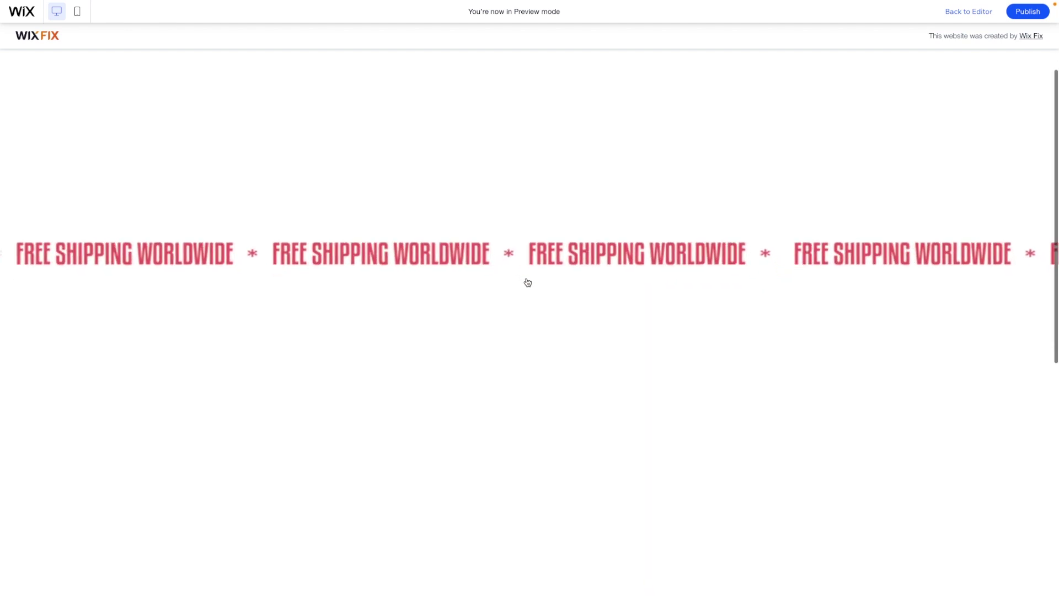
{"action": "scroll", "coordinate": [543, 290], "scroll_direction": "up", "scroll_amount": 3}
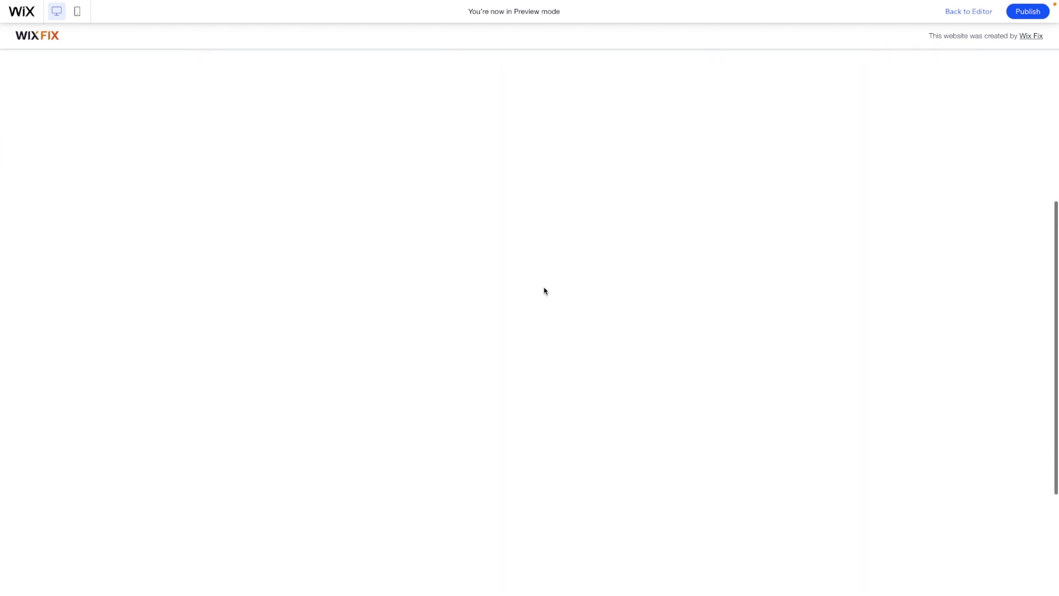
{"action": "scroll", "coordinate": [544, 291], "scroll_direction": "down", "scroll_amount": 3}
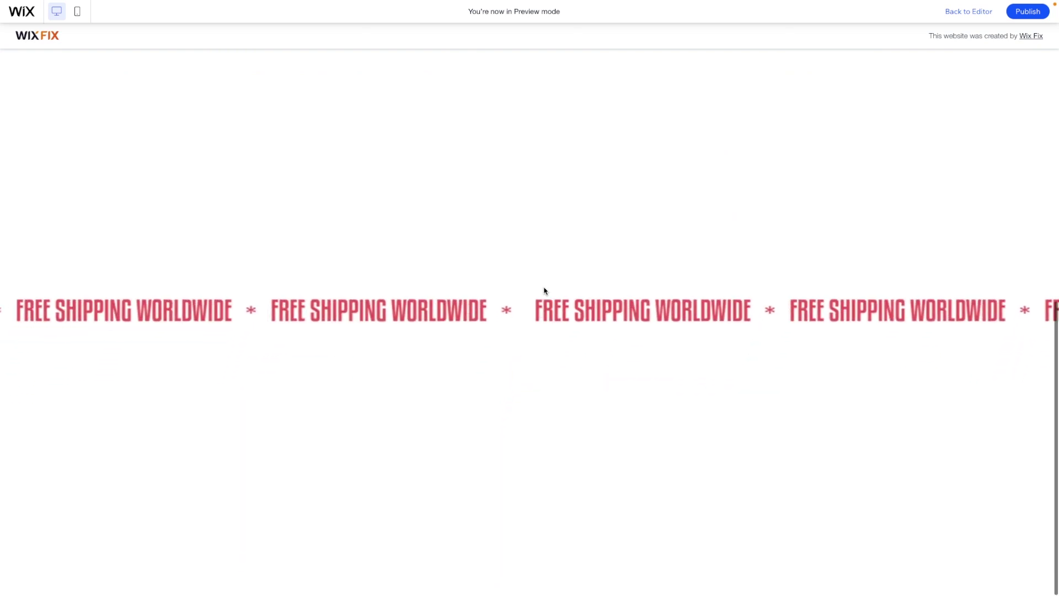
{"action": "scroll", "coordinate": [543, 290], "scroll_direction": "up", "scroll_amount": 1}
{"action": "scroll", "coordinate": [544, 291], "scroll_direction": "up", "scroll_amount": 1}
{"action": "scroll", "coordinate": [544, 290], "scroll_direction": "down", "scroll_amount": 2}
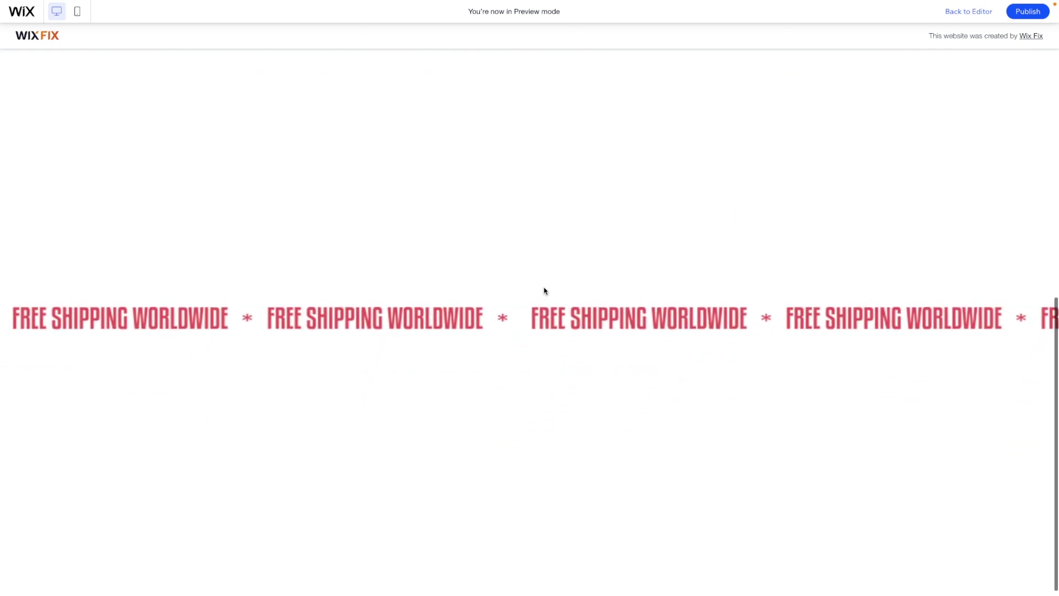
{"action": "scroll", "coordinate": [544, 290], "scroll_direction": "up", "scroll_amount": 2}
{"action": "scroll", "coordinate": [544, 291], "scroll_direction": "down", "scroll_amount": 2}
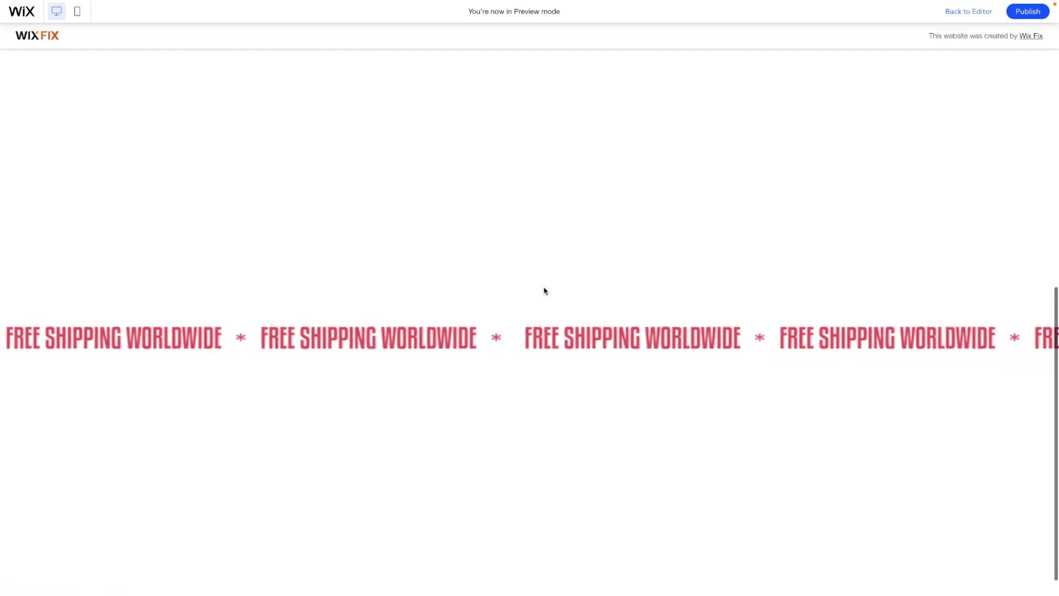
{"action": "scroll", "coordinate": [544, 290], "scroll_direction": "down", "scroll_amount": 4}
{"action": "scroll", "coordinate": [544, 290], "scroll_direction": "up", "scroll_amount": 3}
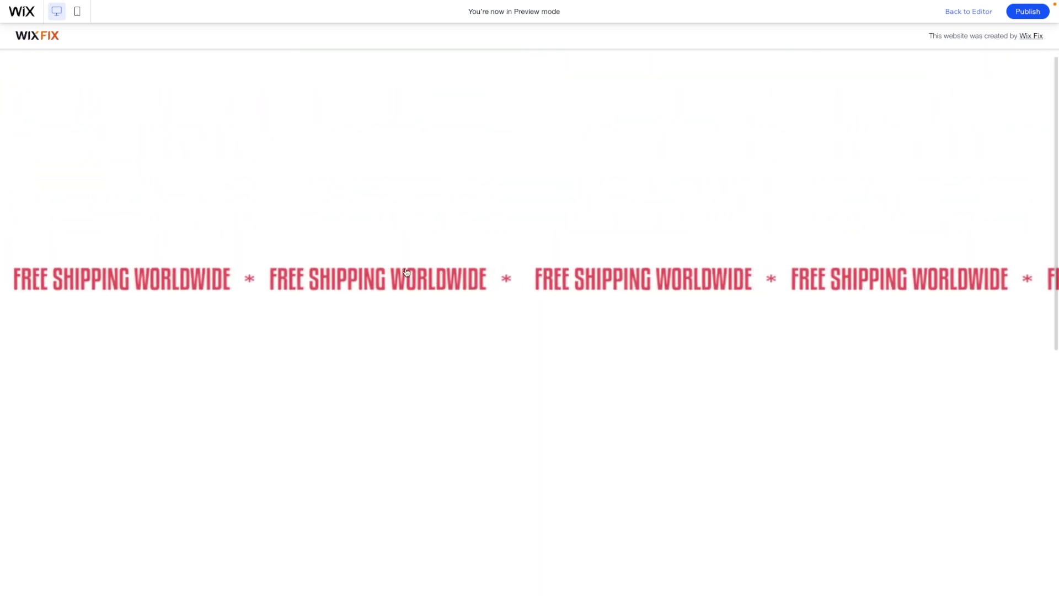